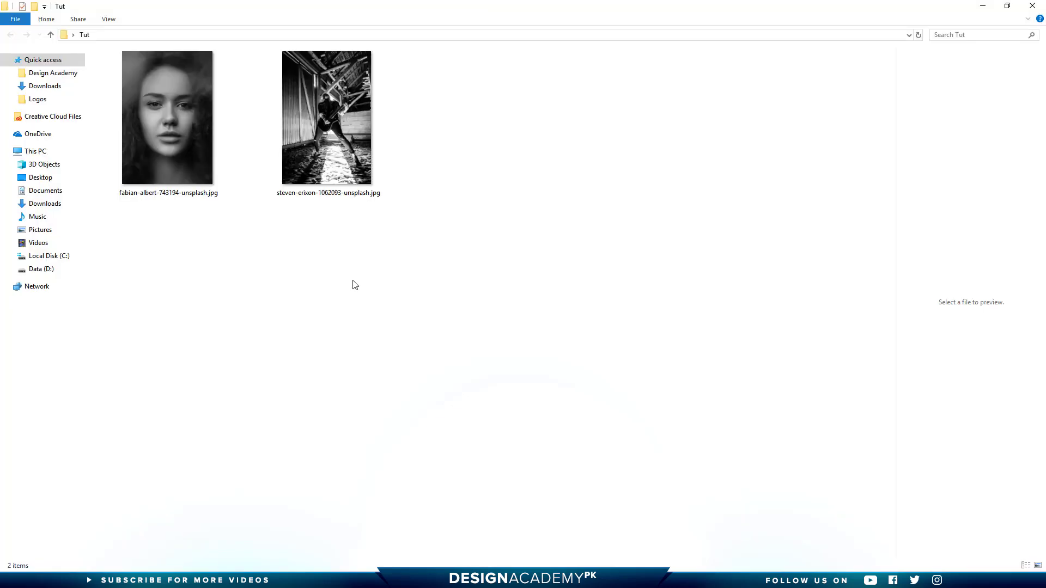
Step: Place the portrait and guitarist photos in the blank document and hide both photo layers
mouse_move(494, 316)
mouse_down()
mouse_move(159, 137)
mouse_move(180, 156)
mouse_move(115, 501)
mouse_move(71, 558)
mouse_move(401, 384)
mouse_move(485, 319)
mouse_up()
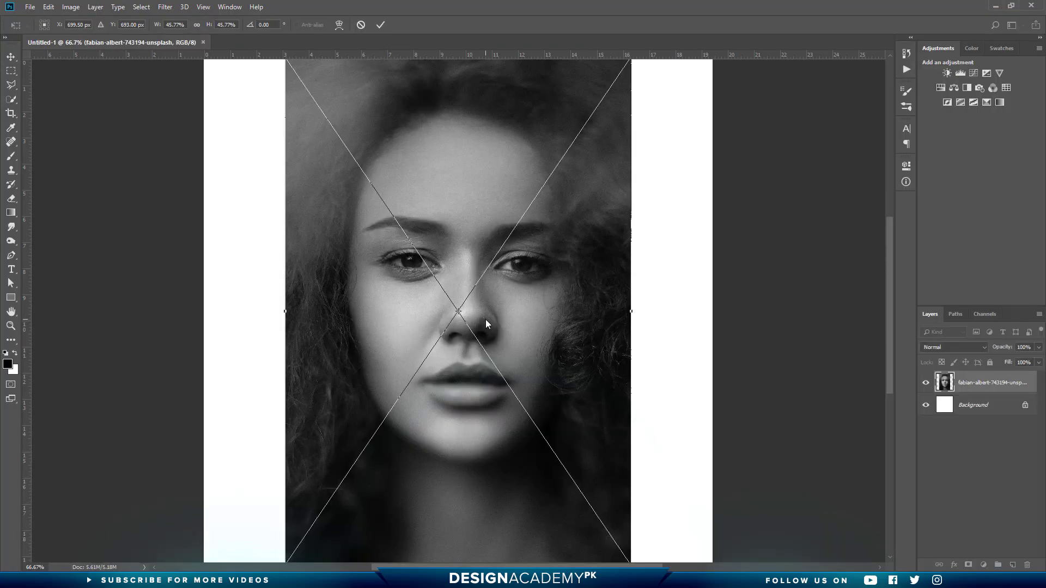
key(Return)
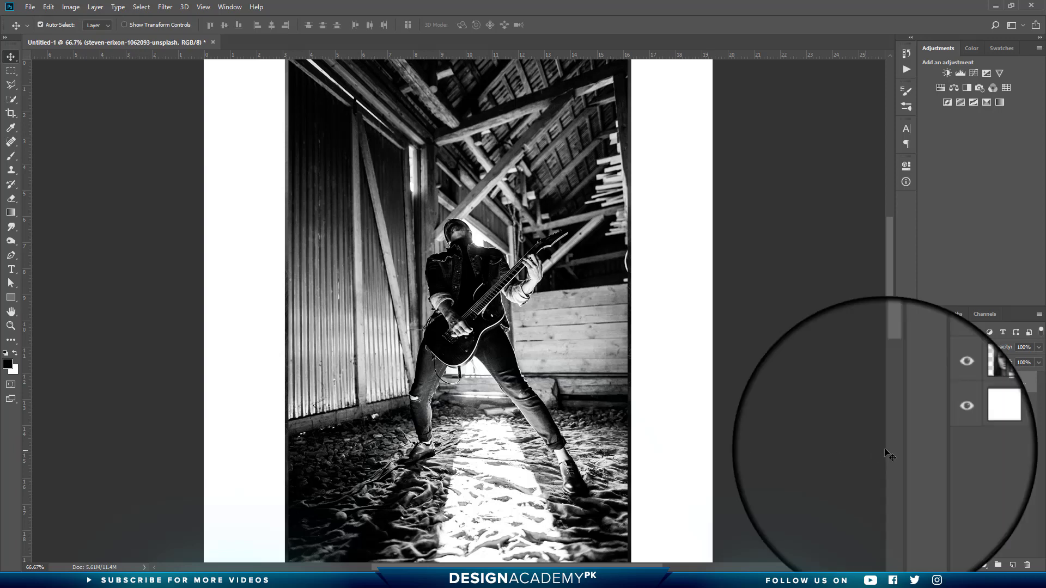
click(926, 383)
click(926, 404)
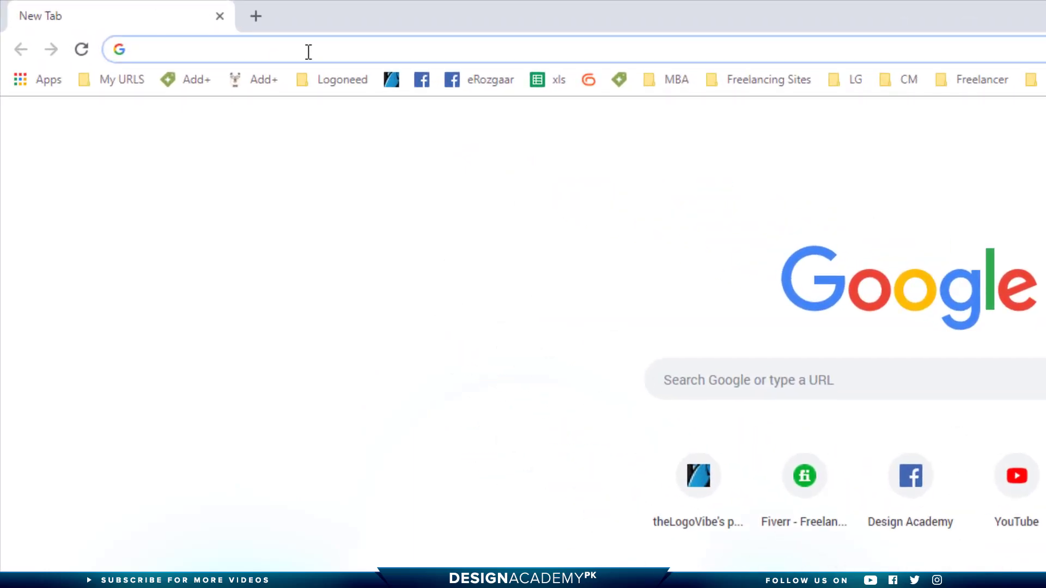
Step: In the web browser, search for "torn paper photoshop brush" and download the free Torn Paper Brushes from Brusheezy
text(torn paper)
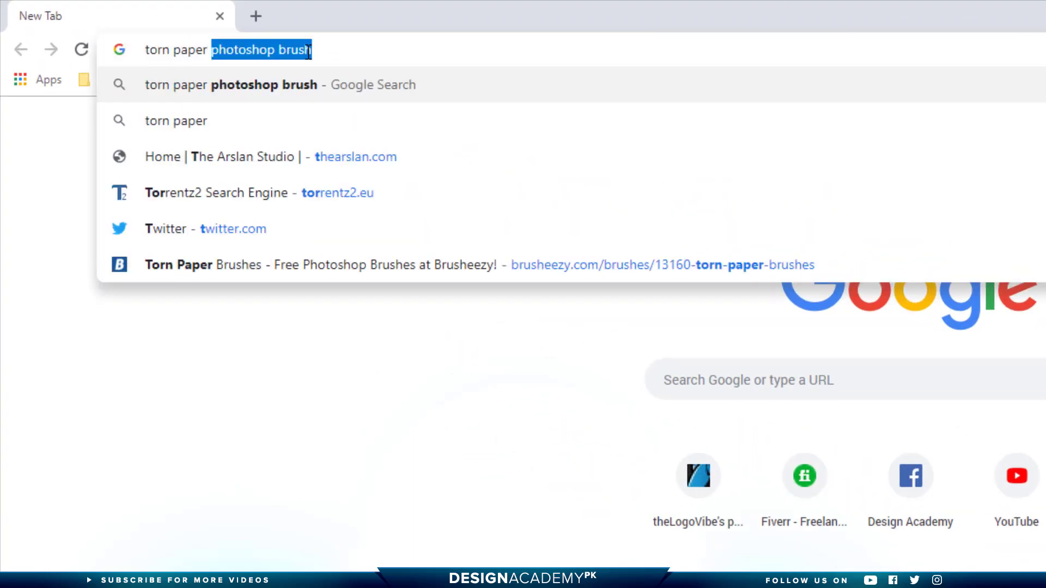
key(End)
key(Return)
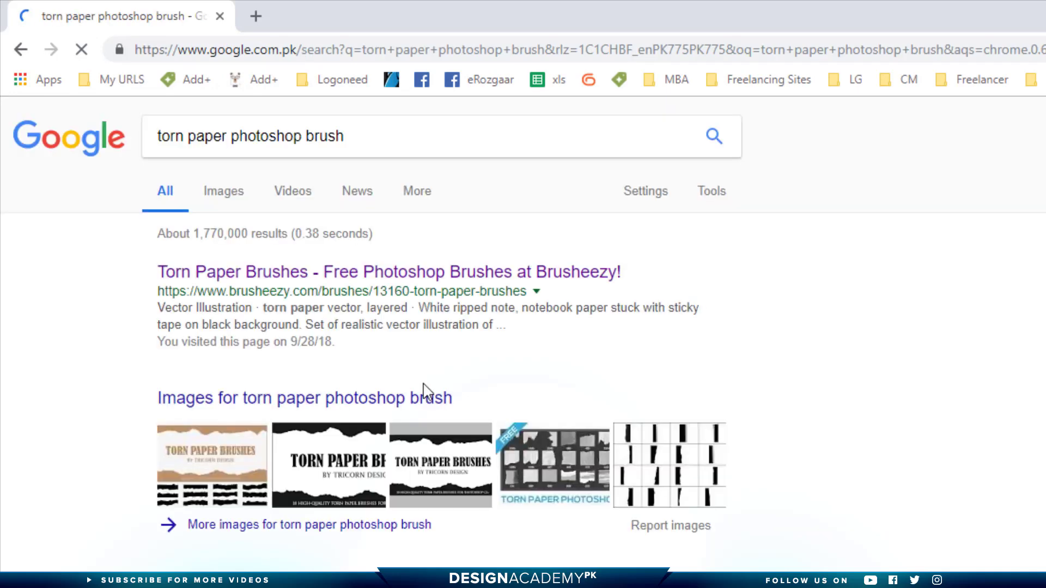
click(316, 278)
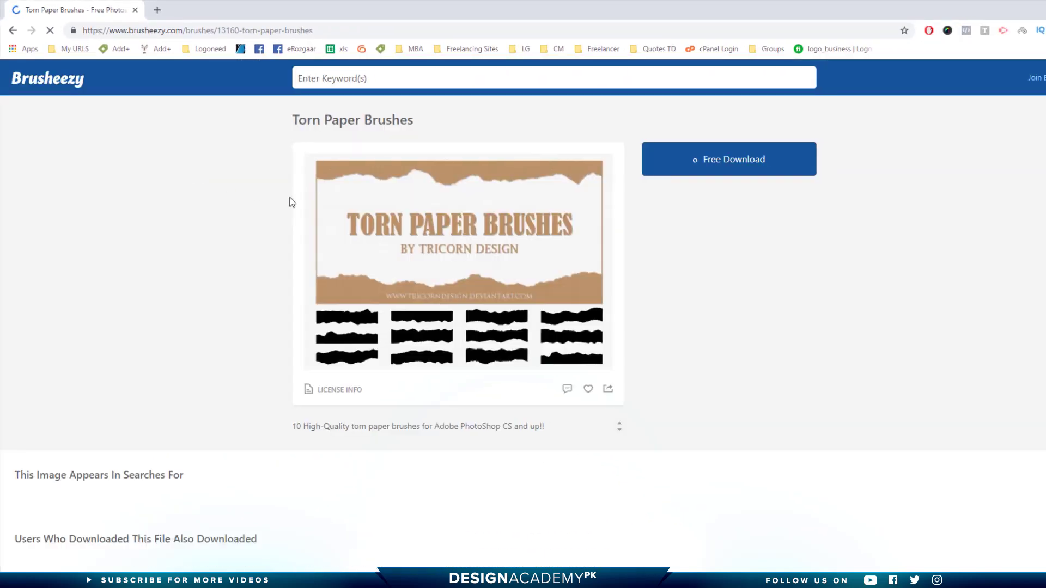
click(729, 163)
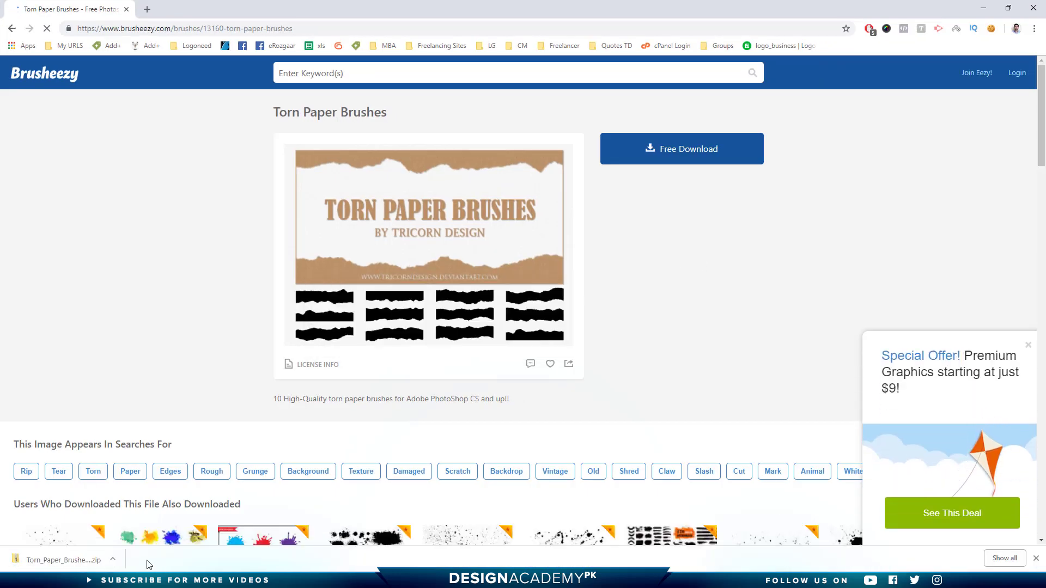
Step: Show the downloaded brush archive in its folder and extract it to a folder named Torn_Paper_Brushes (1)
click(113, 563)
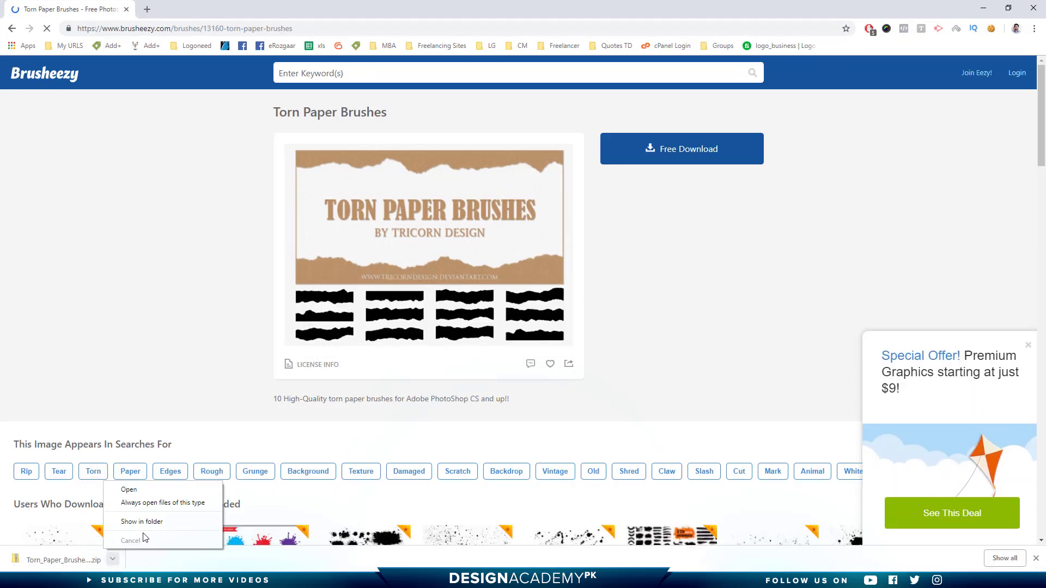
click(150, 524)
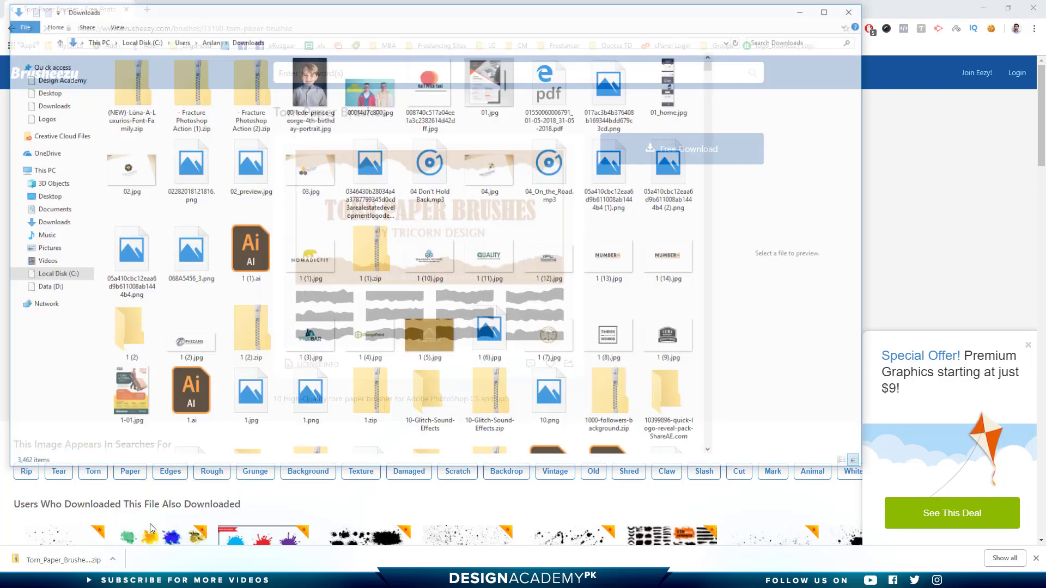
right_click(370, 98)
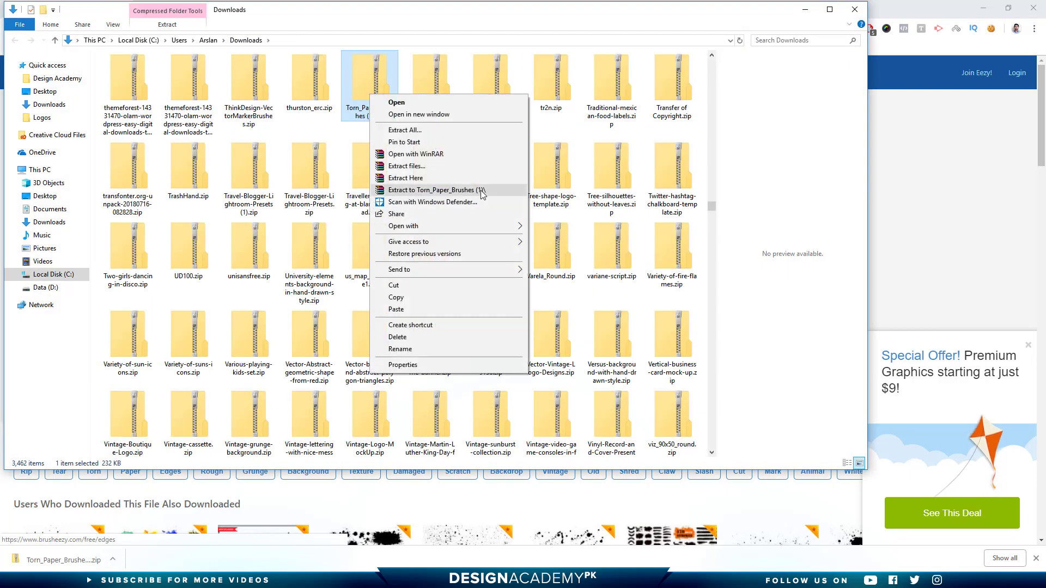
click(481, 191)
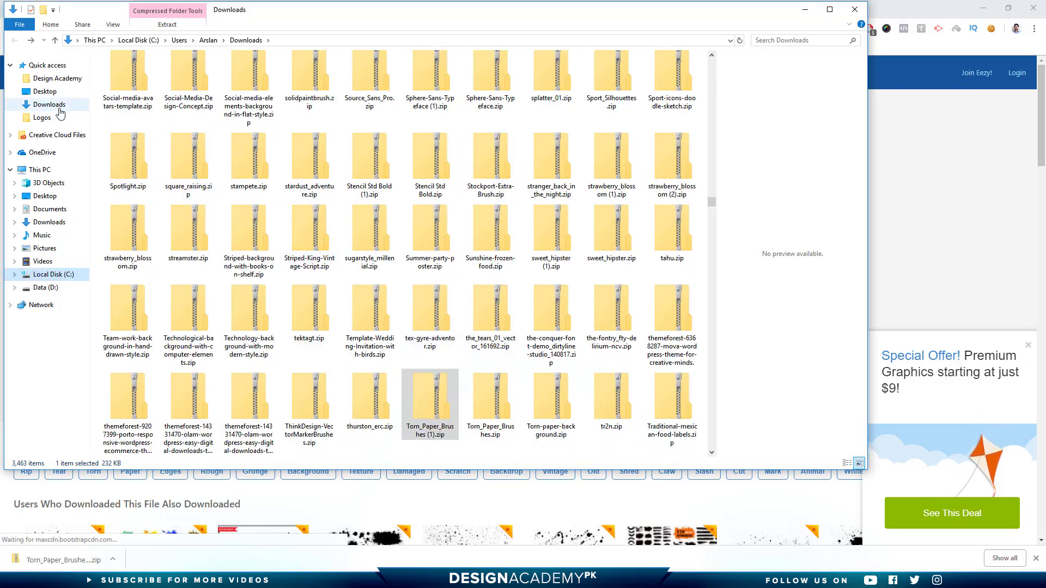
Step: Open the extracted Torn_Paper_Brushes (1) folder in Downloads and copy the file Torn Paper Brushes.abr
click(50, 104)
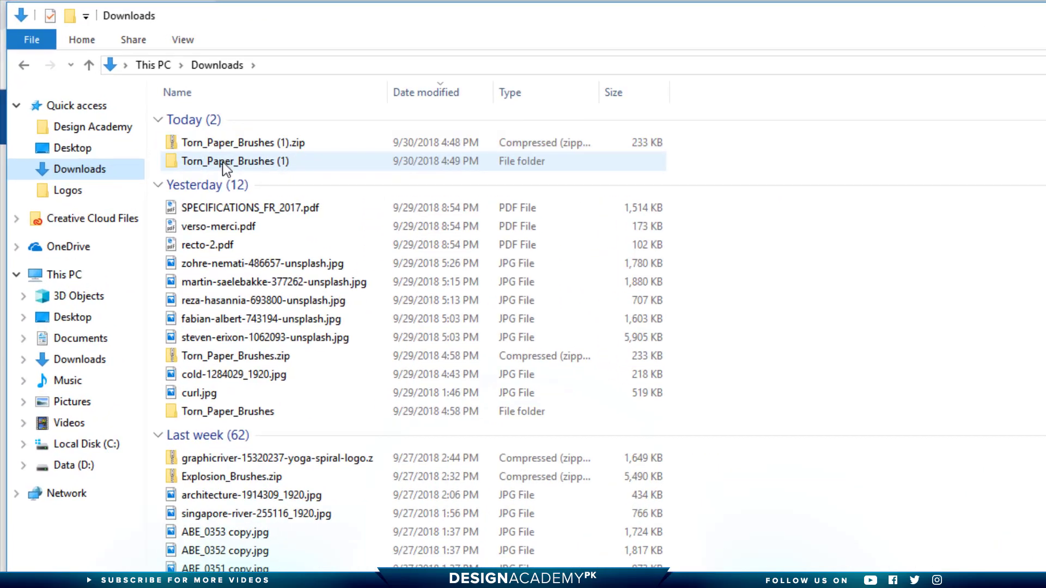
double_click(139, 104)
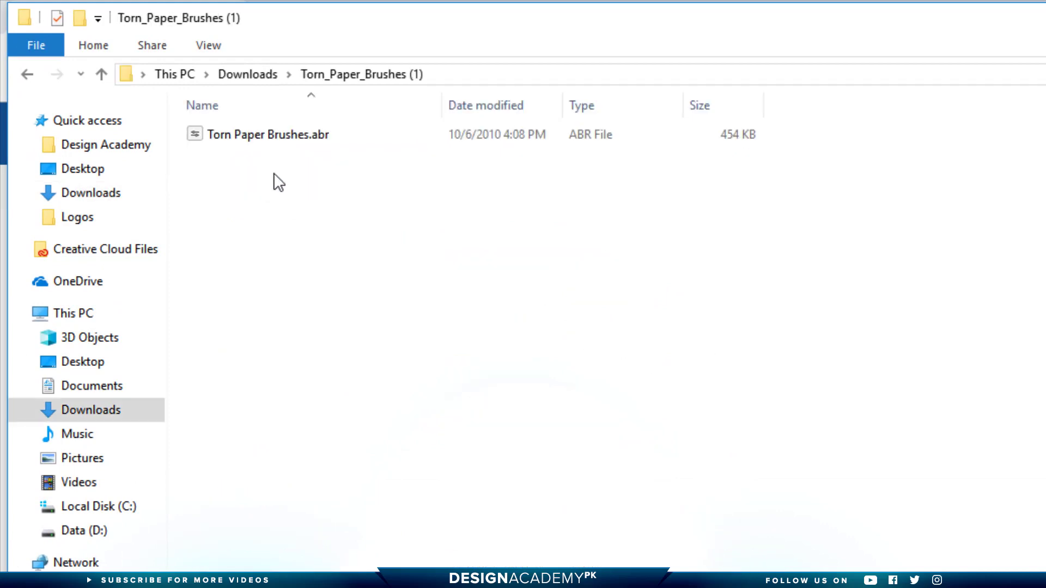
right_click(254, 138)
click(353, 439)
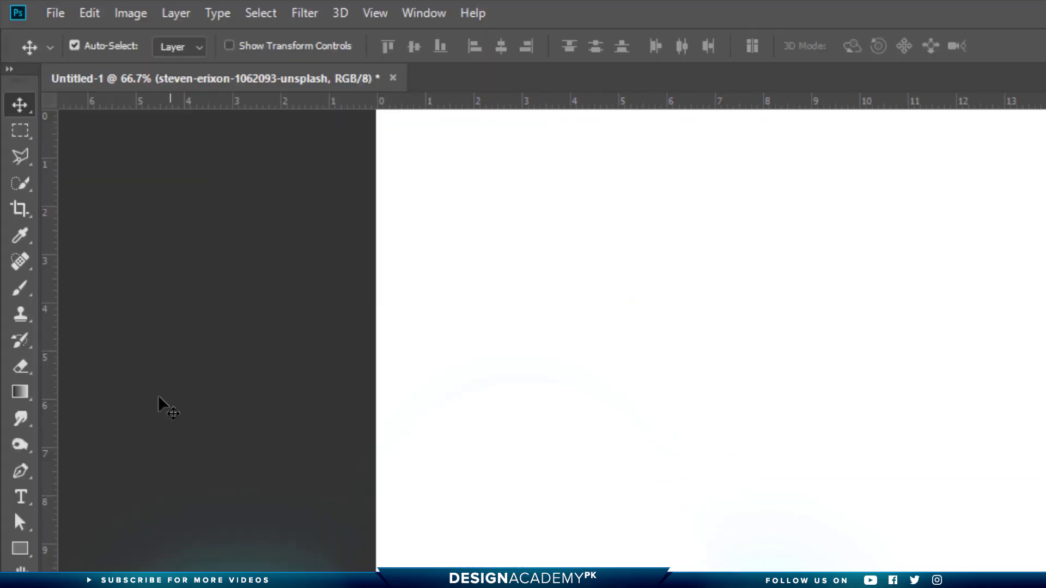
Step: In Photoshop, start importing brushes for the Brush tool and paste Torn Paper Brushes.abr into the Brushes presets folder, replacing the existing file
click(20, 289)
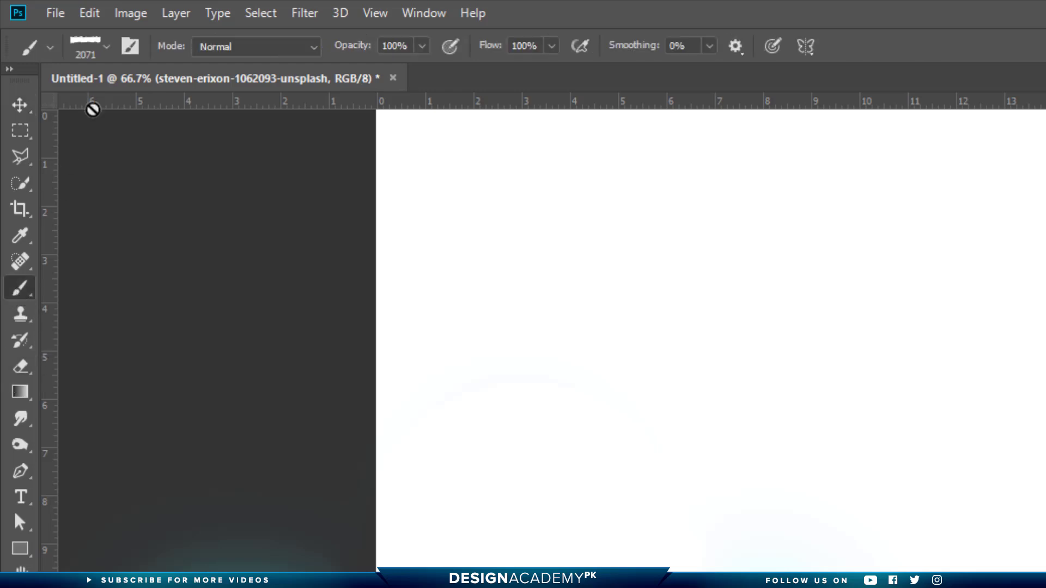
click(107, 46)
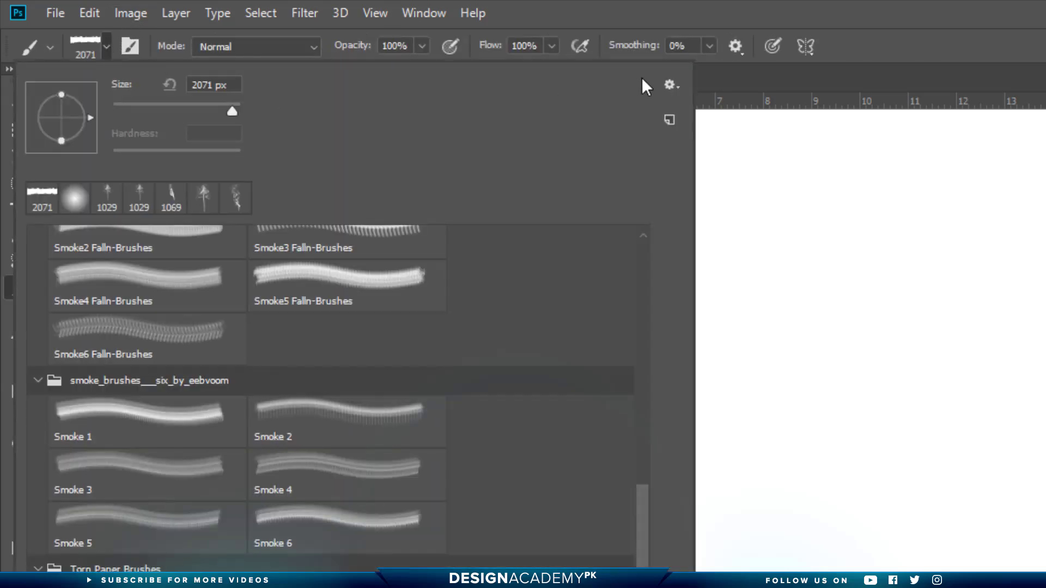
click(669, 84)
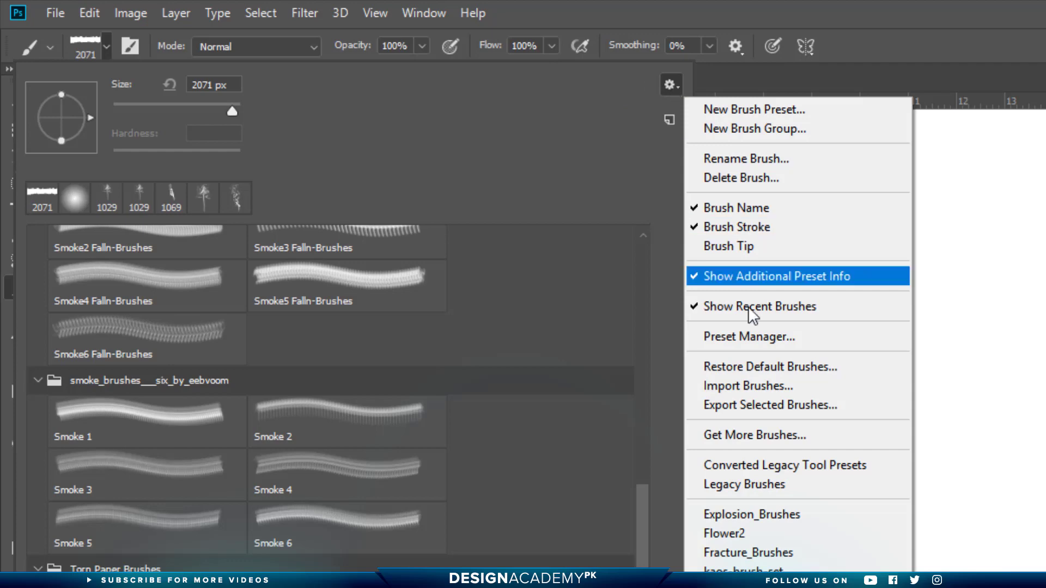
click(817, 386)
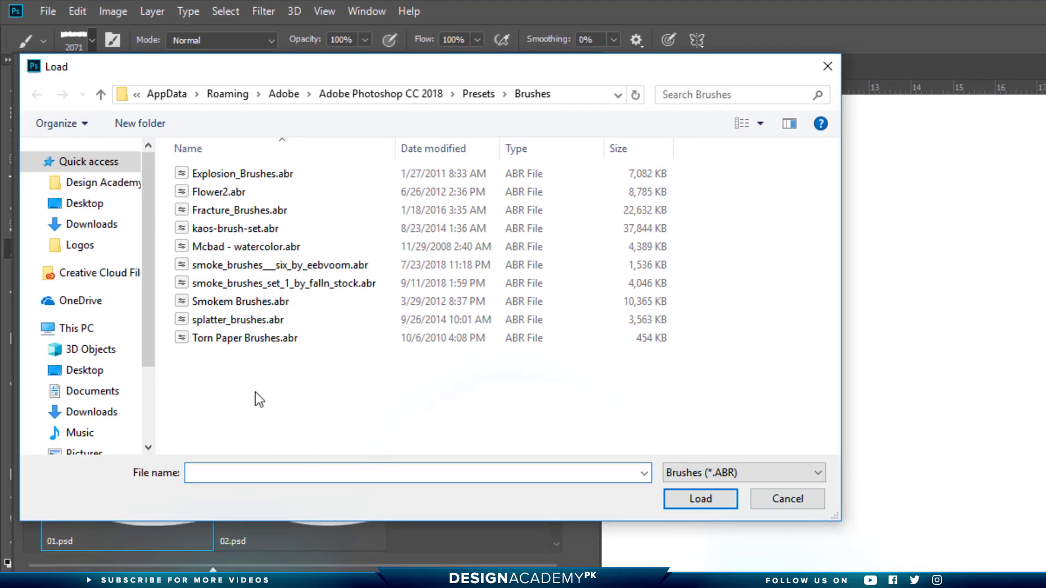
right_click(255, 391)
click(328, 485)
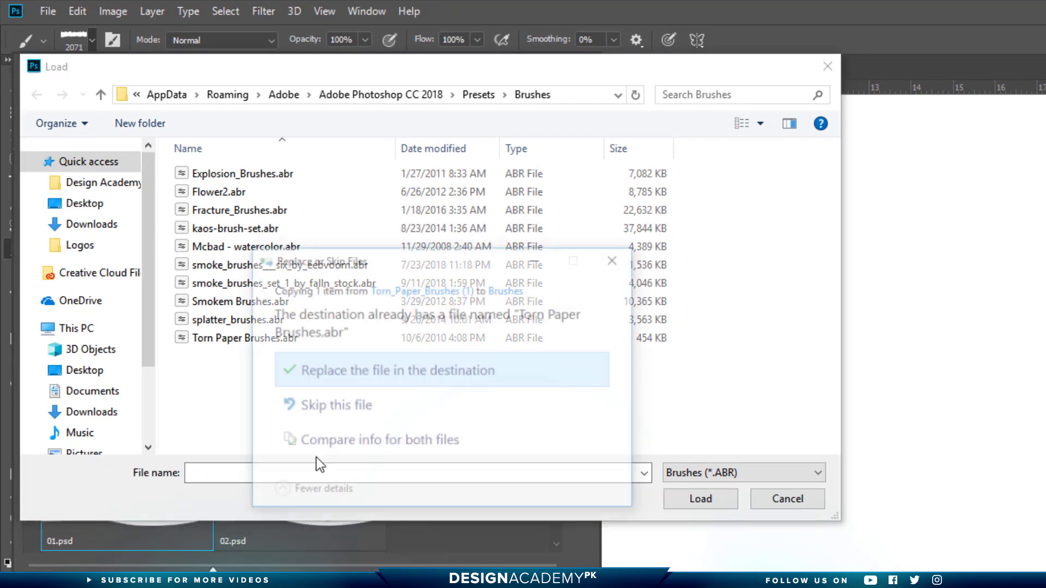
click(359, 368)
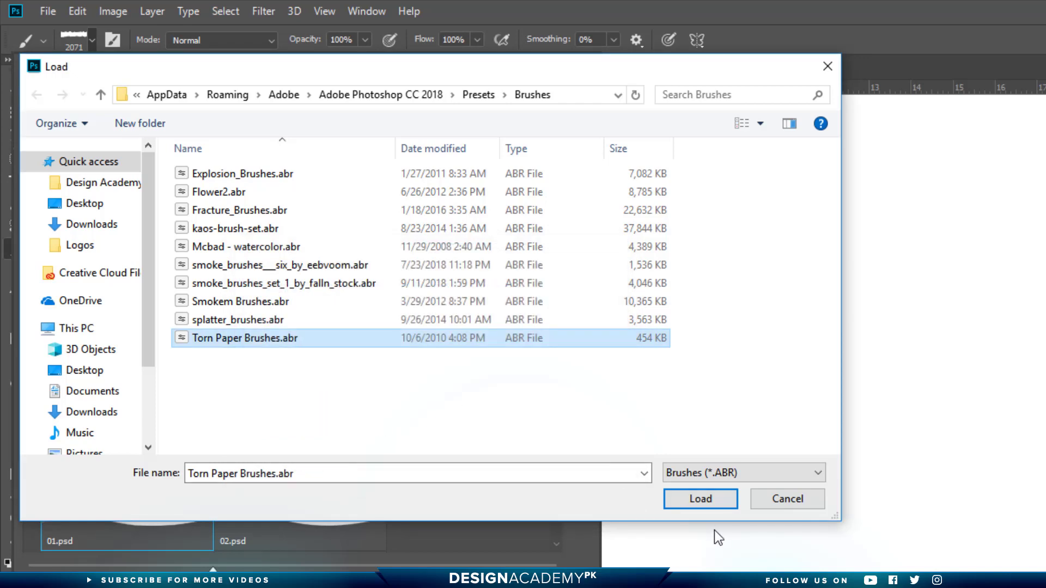
Step: Load Torn Paper Brushes.abr, check the Torn Paper Brushes groups in the brush list, and close the list
click(695, 493)
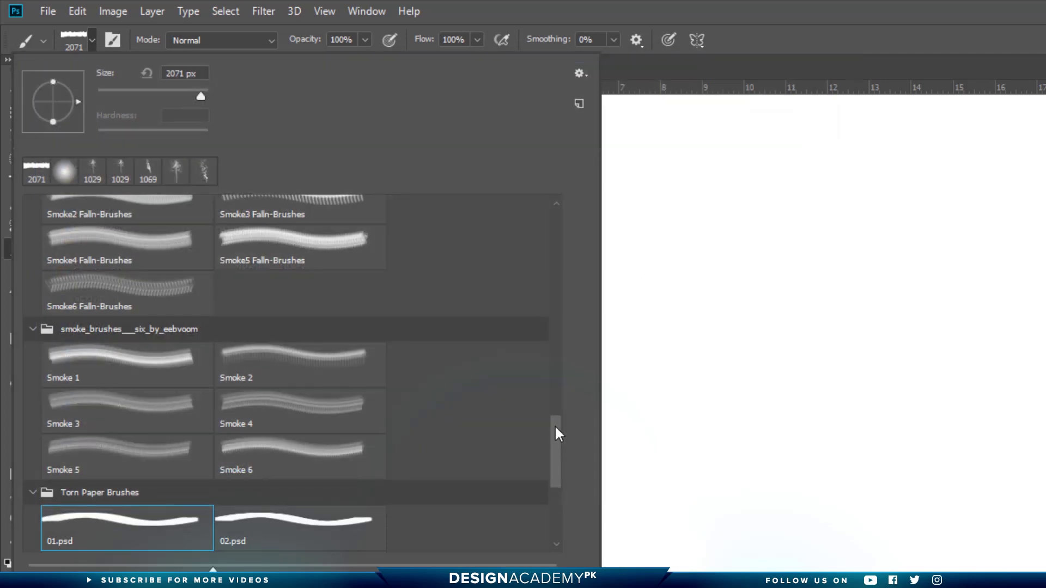
scroll(558, 474, down, 4)
scroll(562, 515, down, 1)
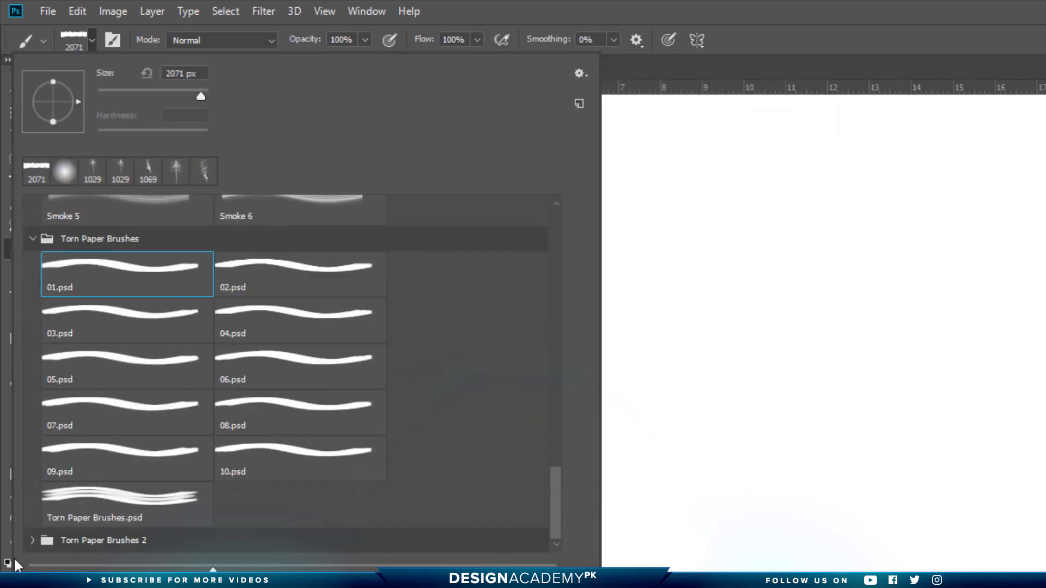
click(31, 541)
scroll(121, 551, down, 2)
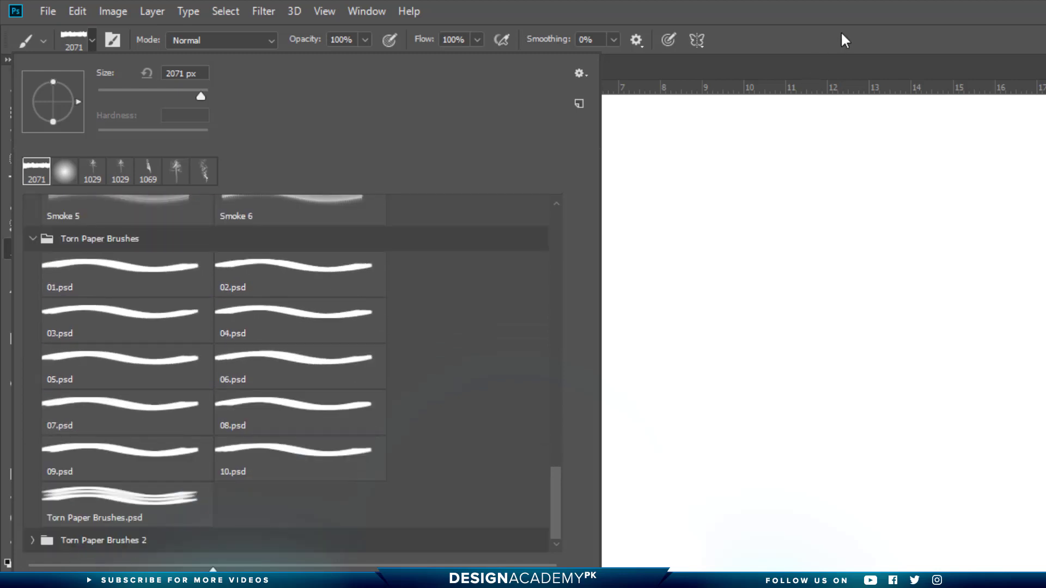
click(845, 41)
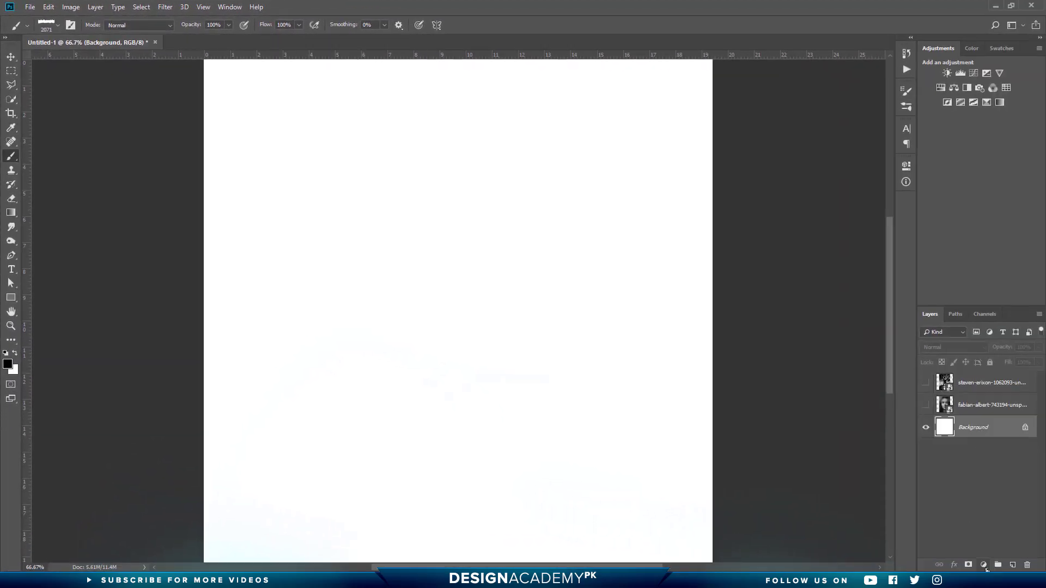
Step: Add a black (000000) Solid Color fill layer directly above the Background
click(984, 566)
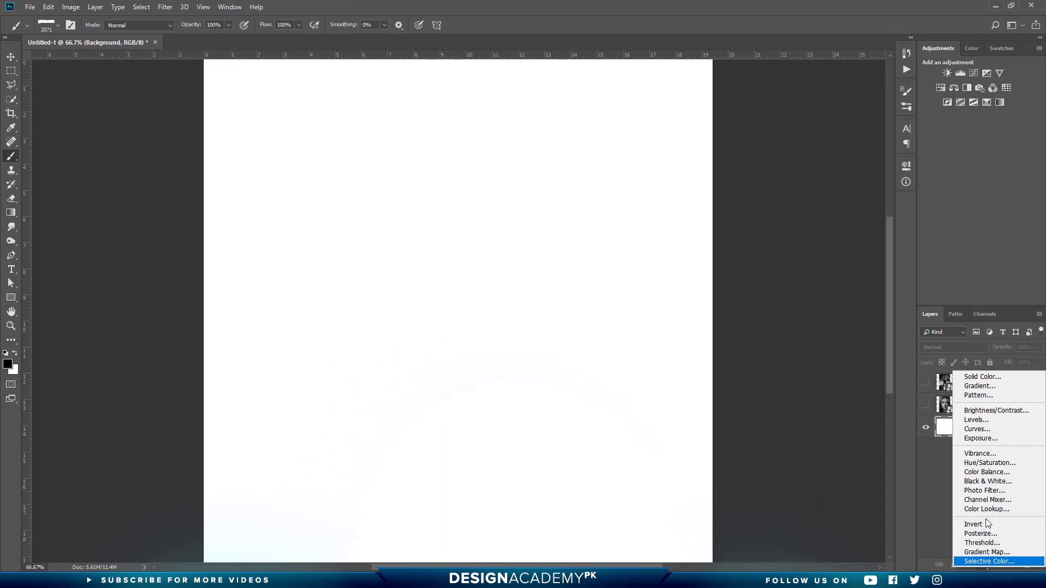
click(981, 376)
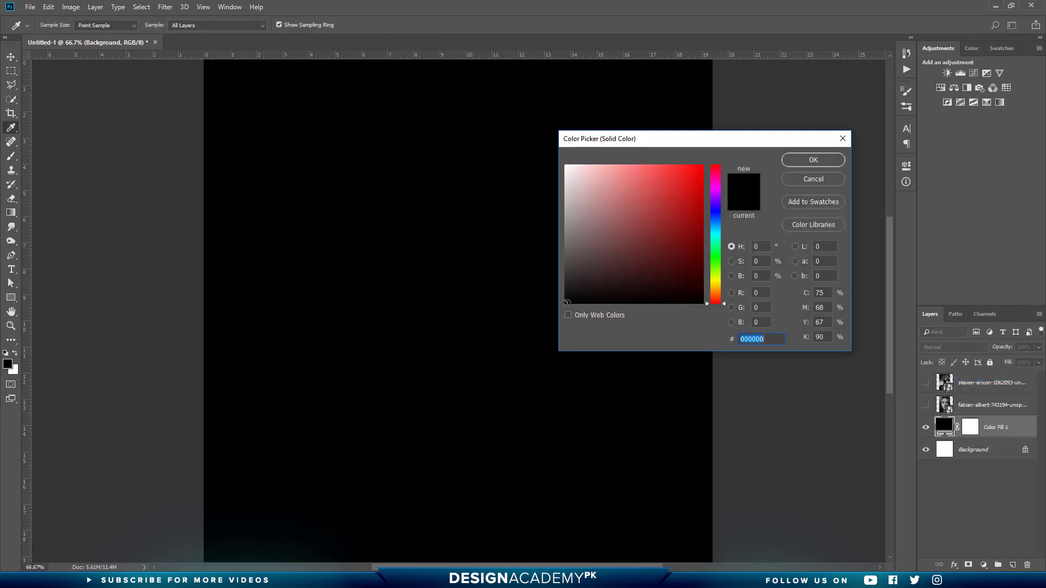
click(813, 160)
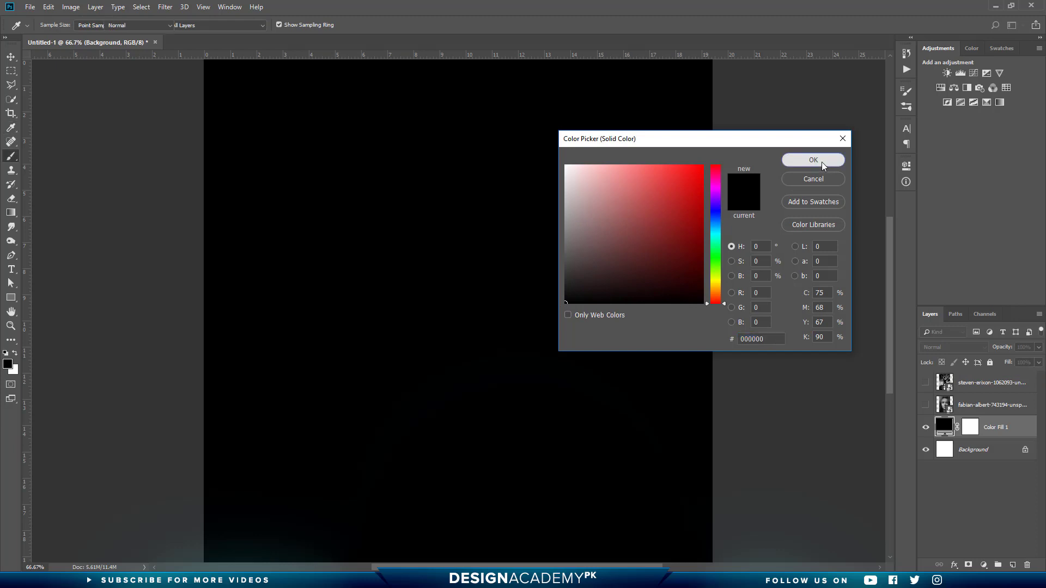
Step: Show the guitarist photo layer and enlarge it proportionally with Free Transform to 35.28% so it spans the full canvas width
click(991, 382)
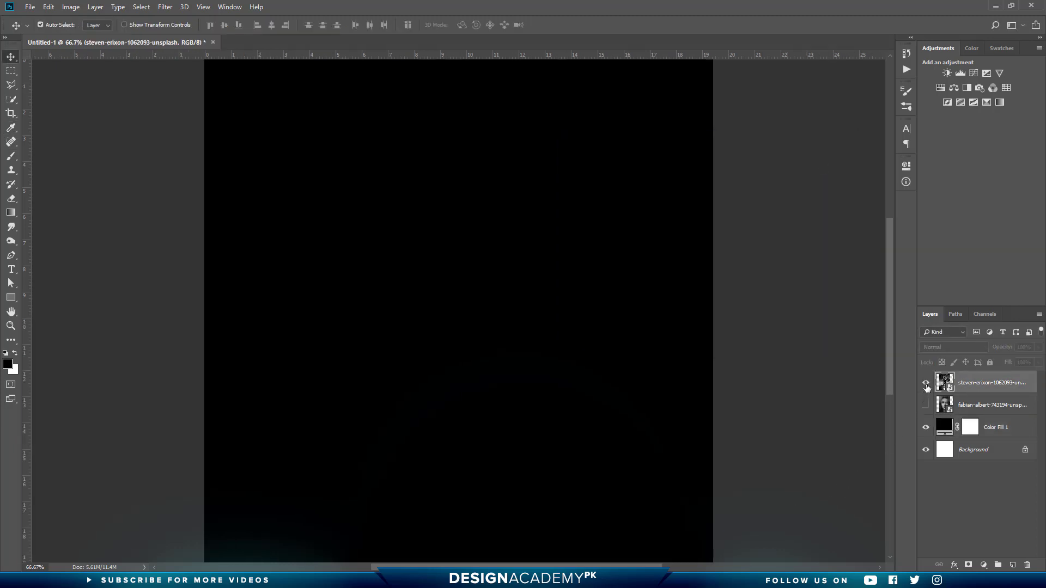
click(926, 384)
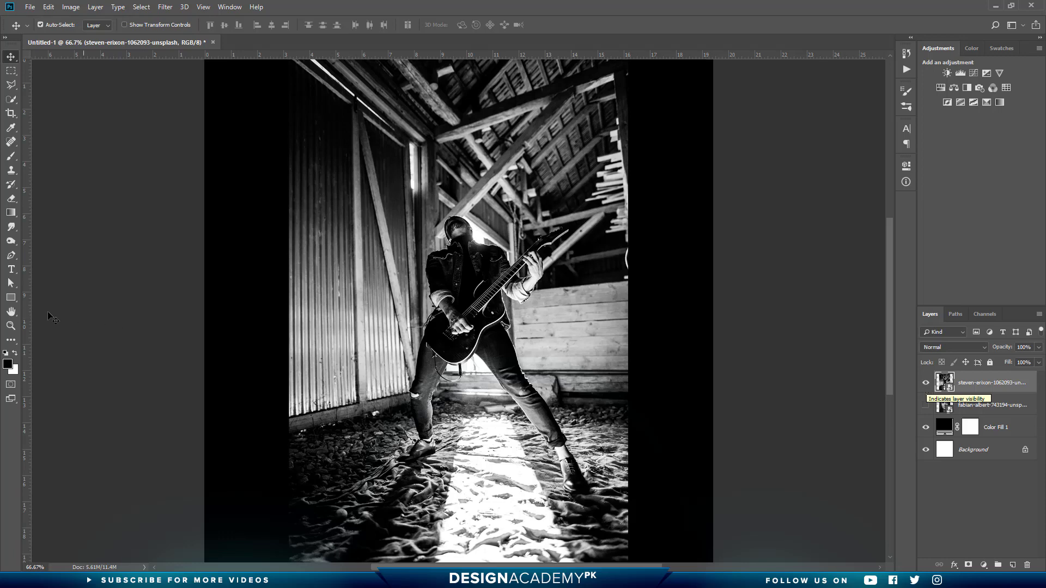
click(10, 326)
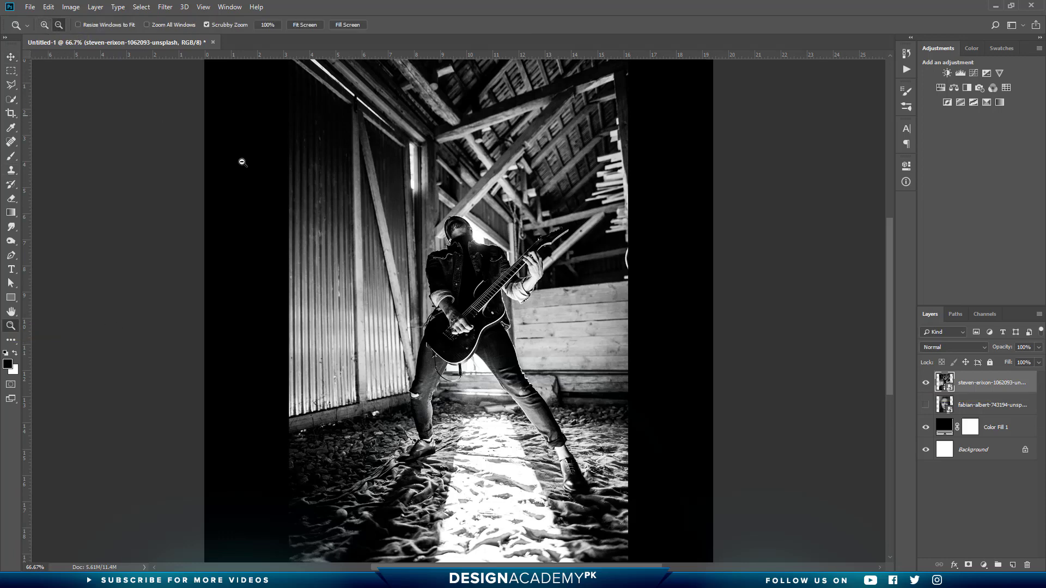
click(505, 271)
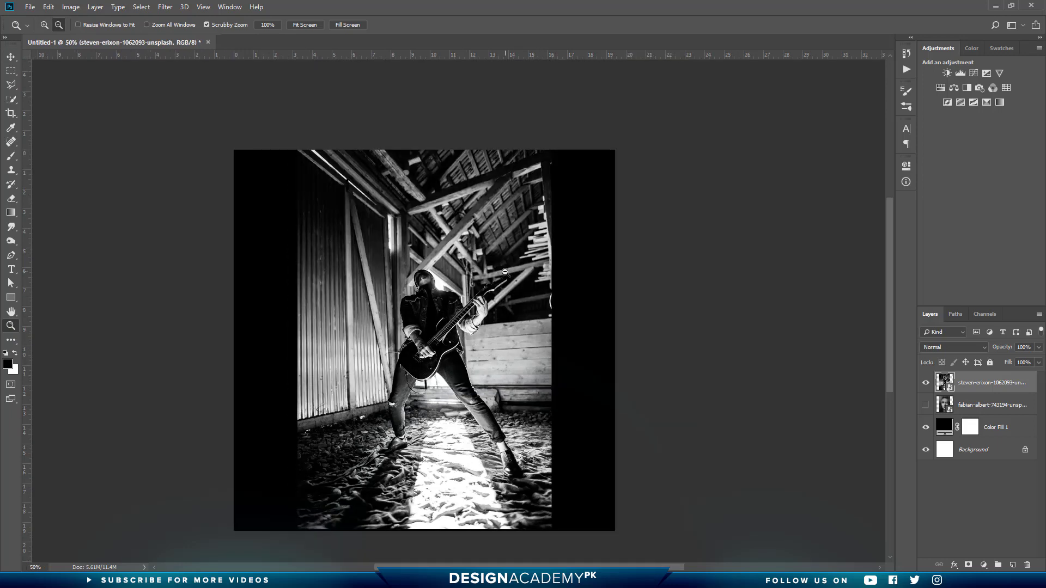
click(48, 7)
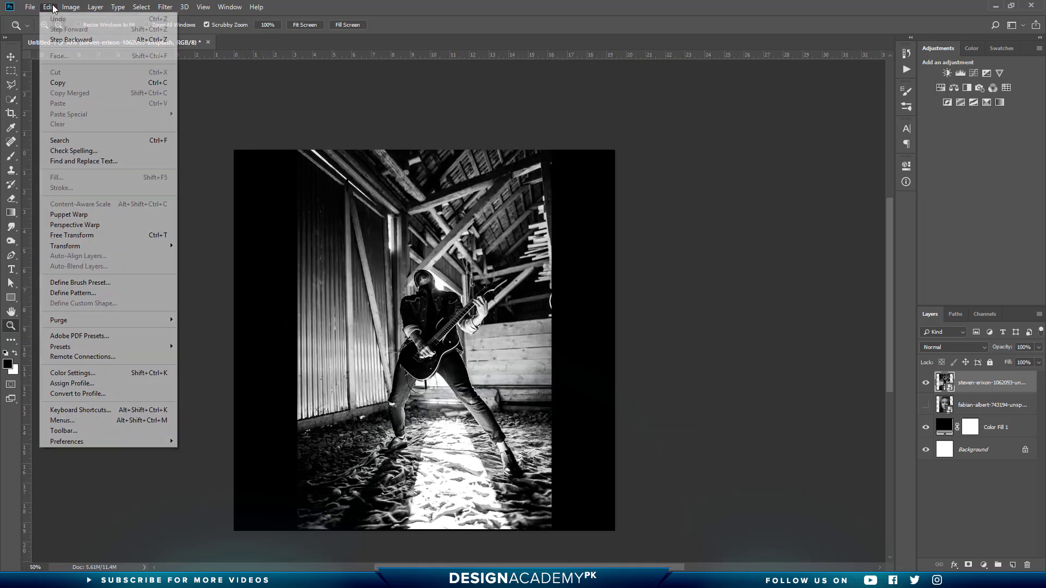
click(100, 237)
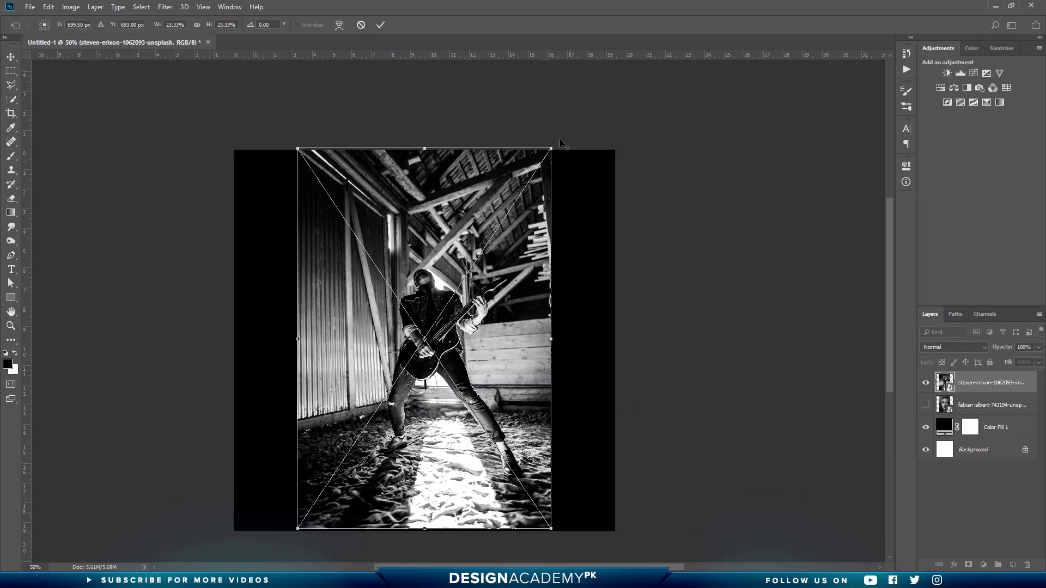
drag(556, 142, 652, 71)
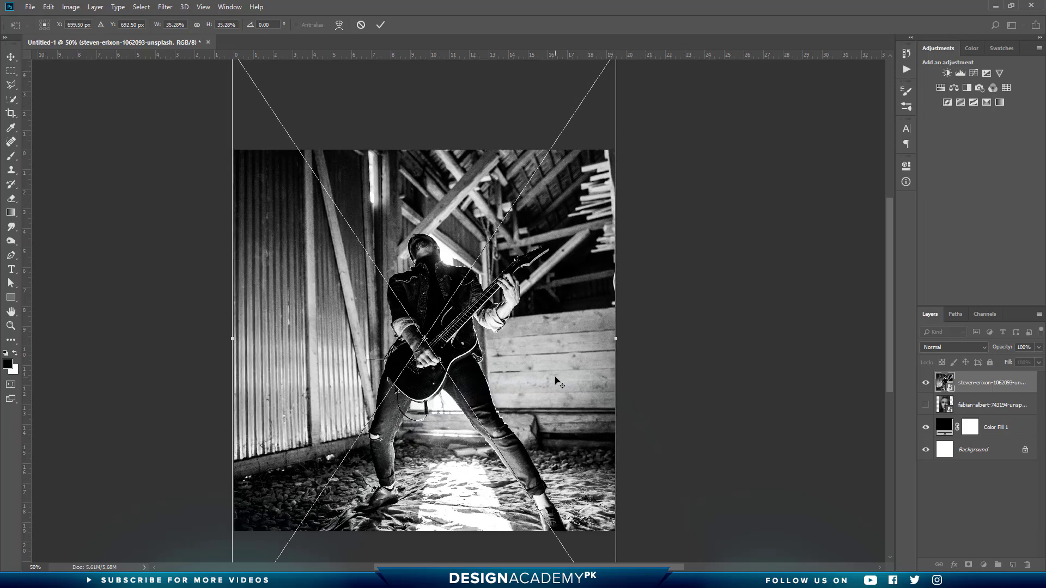
key(ctrl+space)
key(Return)
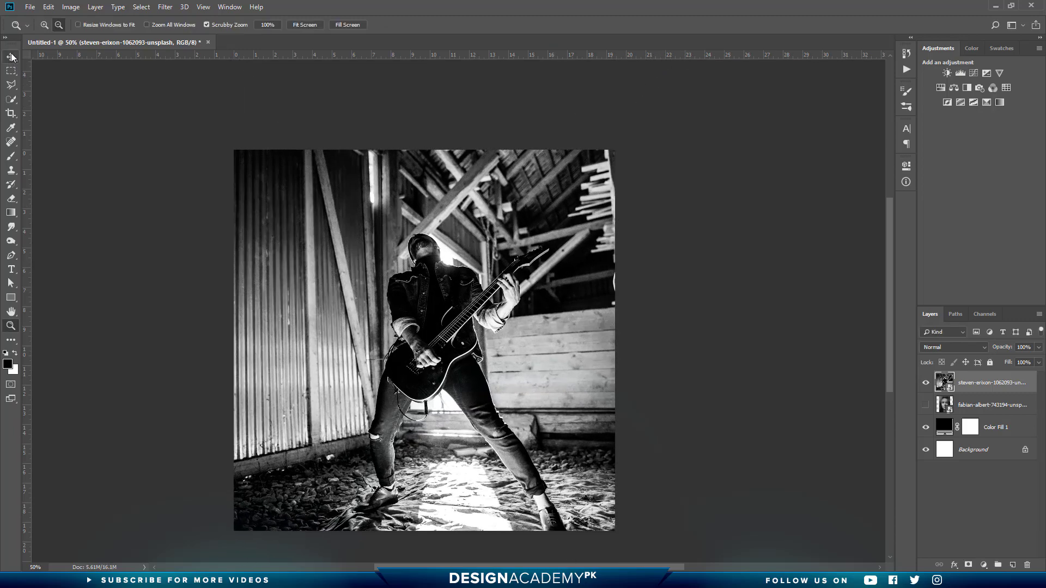
Step: Move the guitarist photo slightly upward in the canvas and add a layer mask to its layer
drag(454, 343, 453, 315)
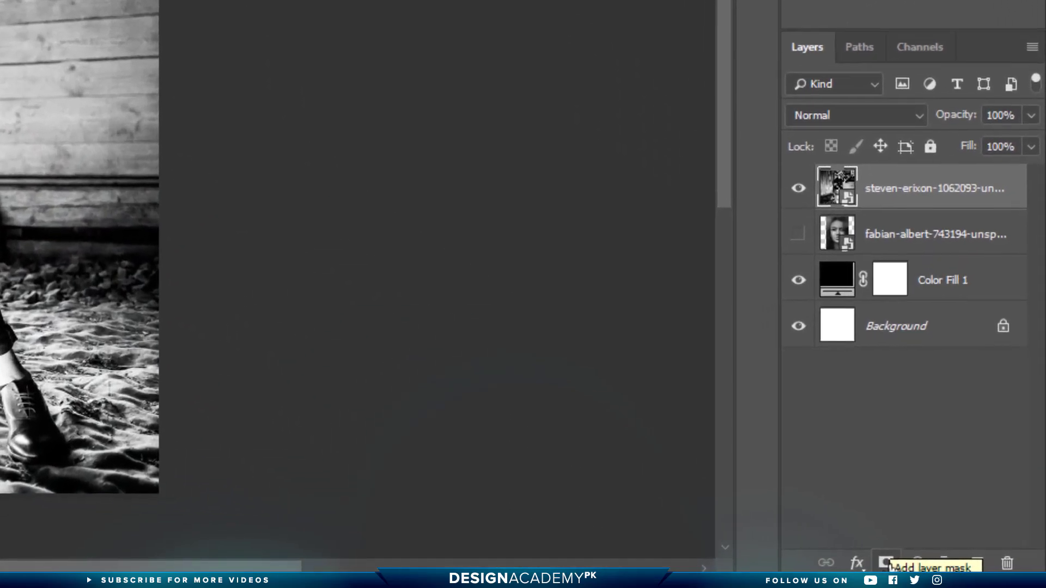
click(969, 566)
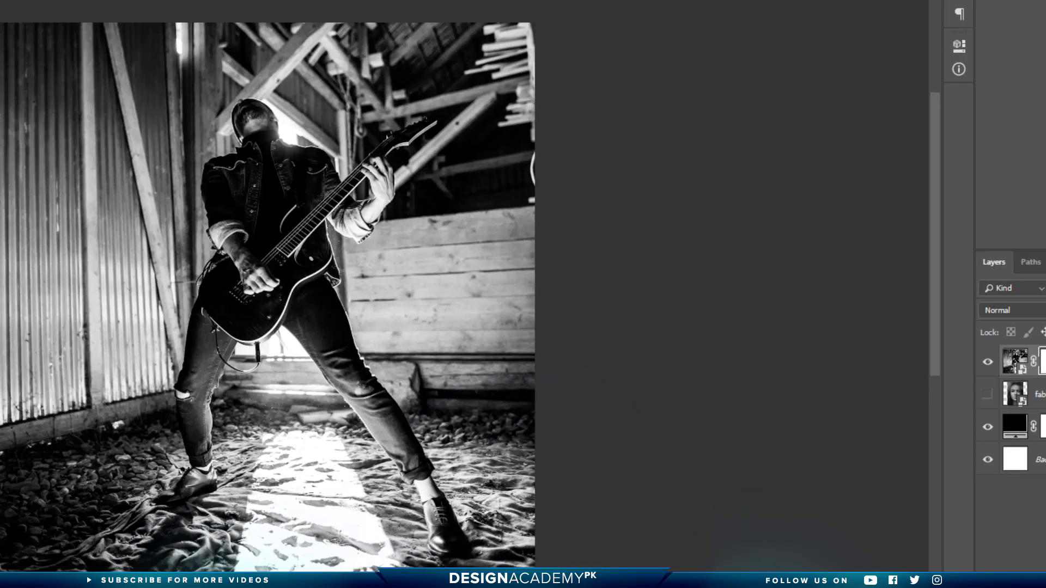
Step: Stamp a black torn strip across the middle of the guitarist layer's mask with brush 01.psd from Torn Paper Brushes 2 at 2071 px
click(12, 182)
click(66, 29)
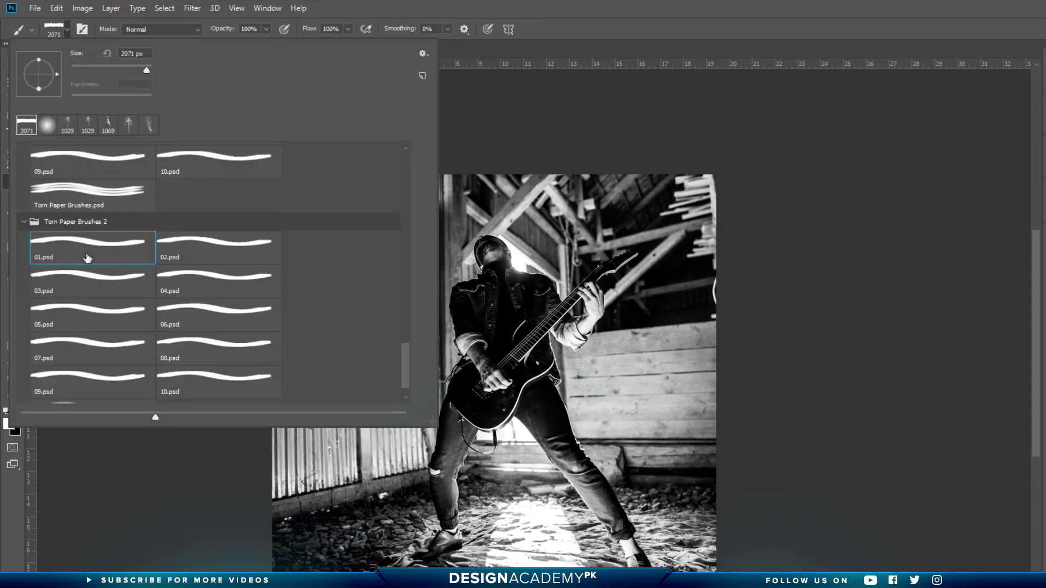
double_click(87, 258)
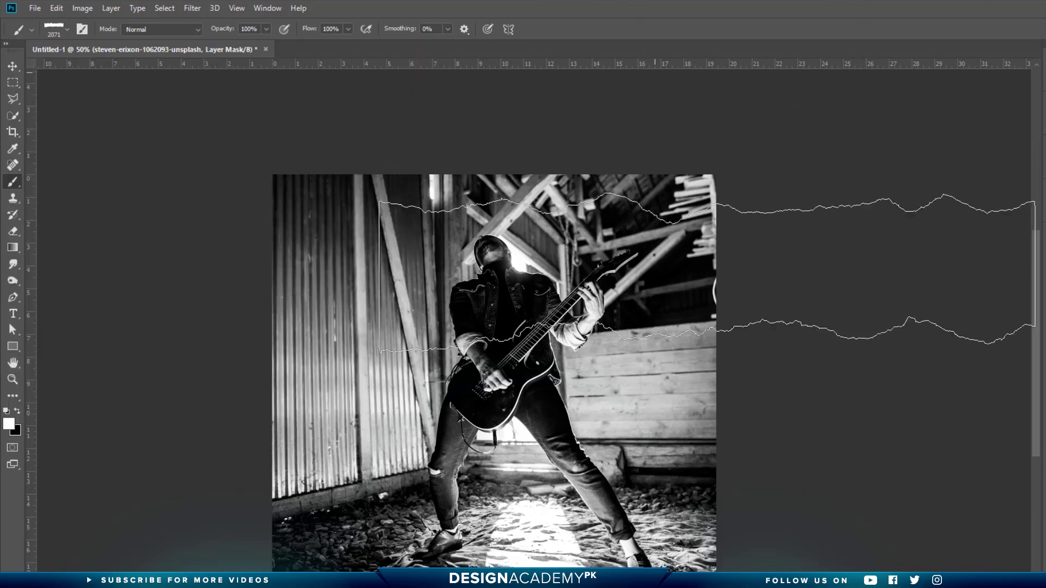
click(17, 413)
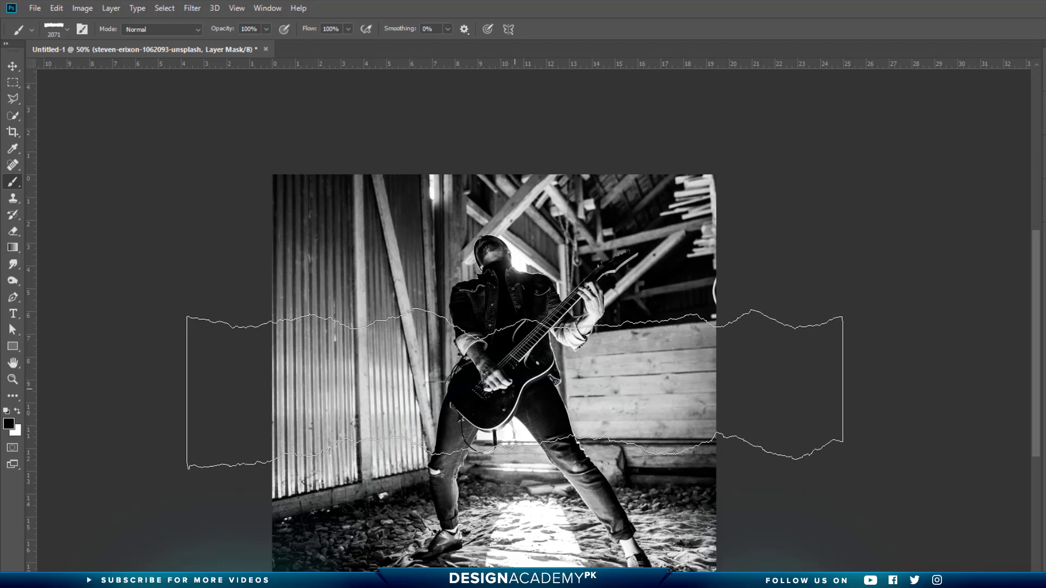
click(514, 390)
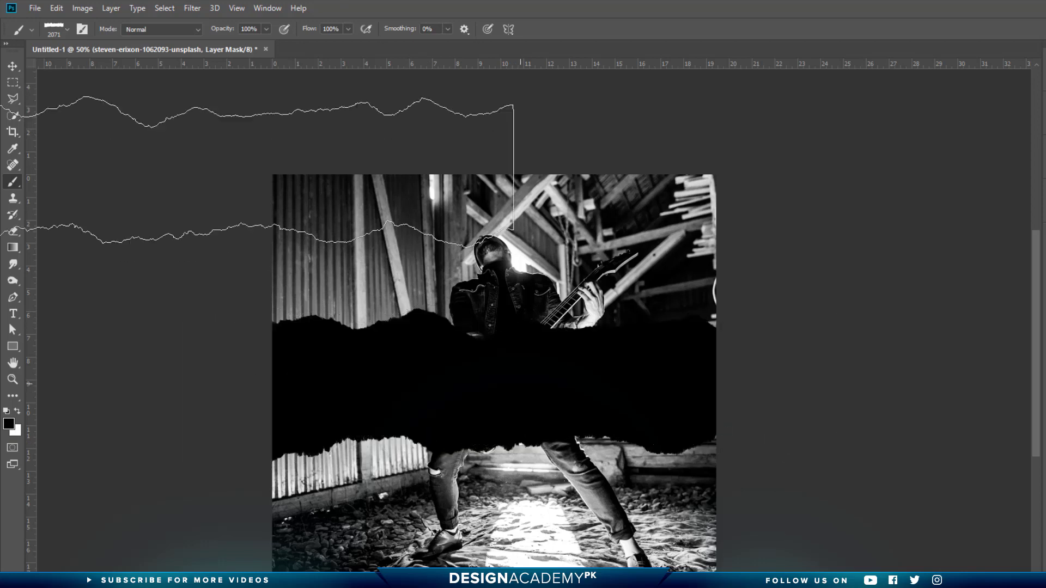
Step: Show the portrait layer, enlarge it proportionally to about 67.1% with Free Transform, and lower it so both eyes sit inside the torn strip
click(12, 66)
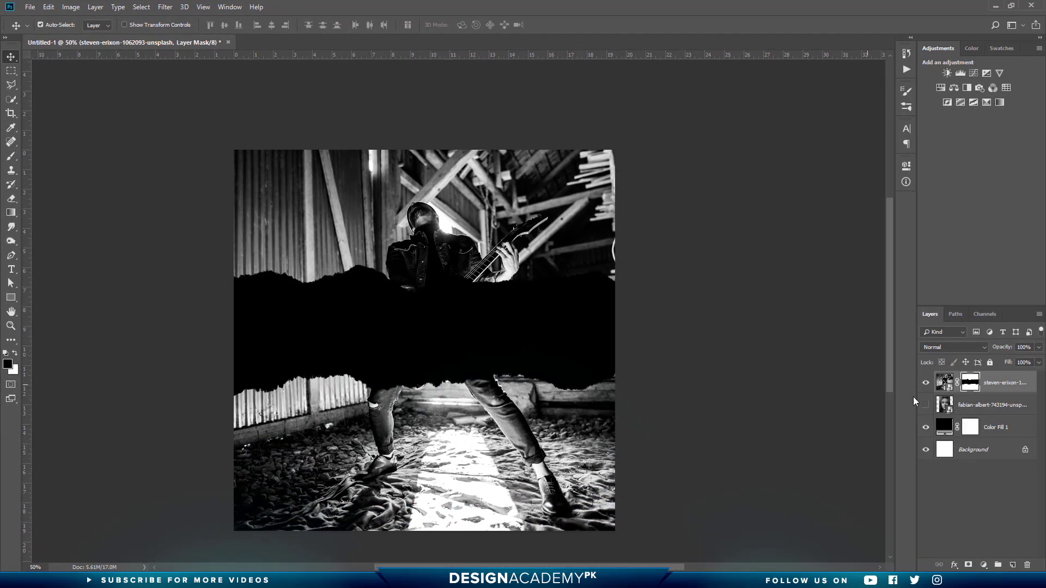
click(950, 407)
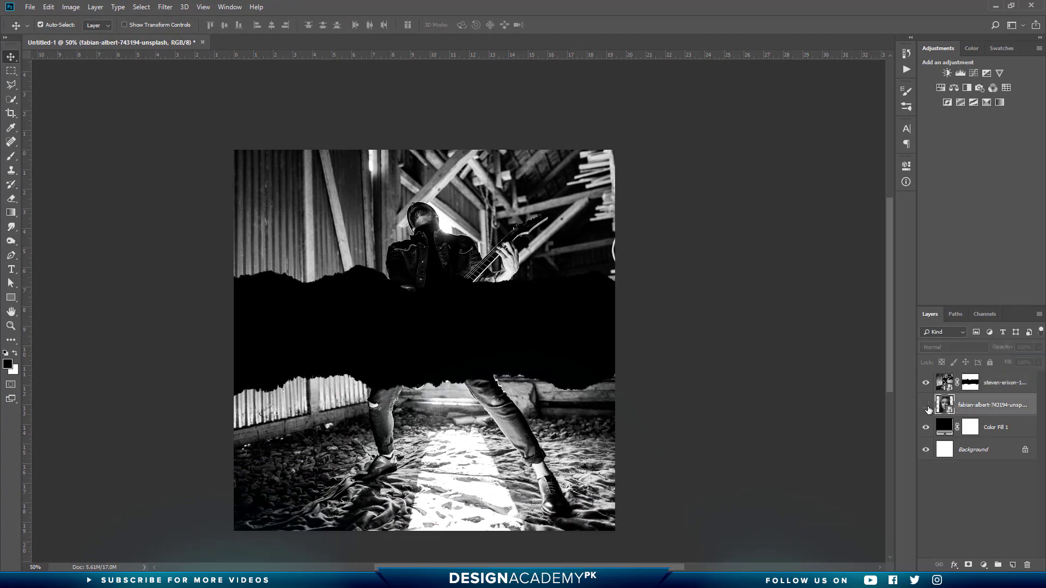
click(925, 407)
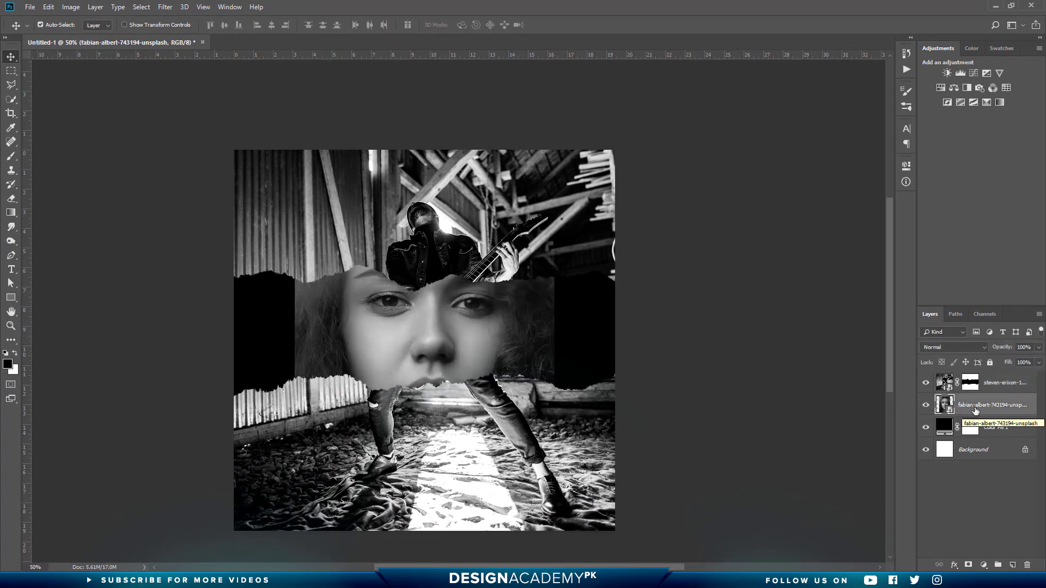
click(48, 7)
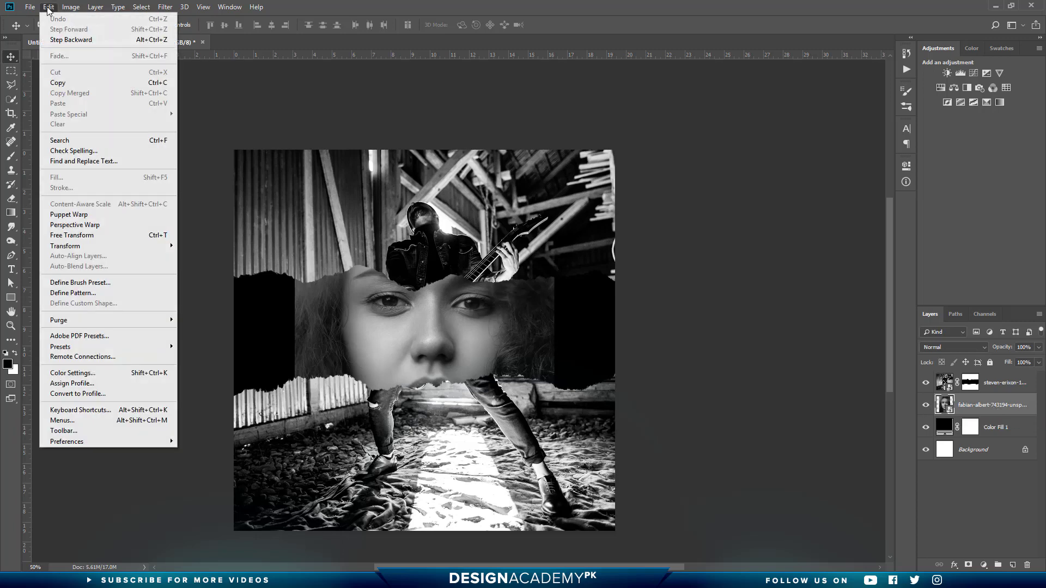
click(116, 235)
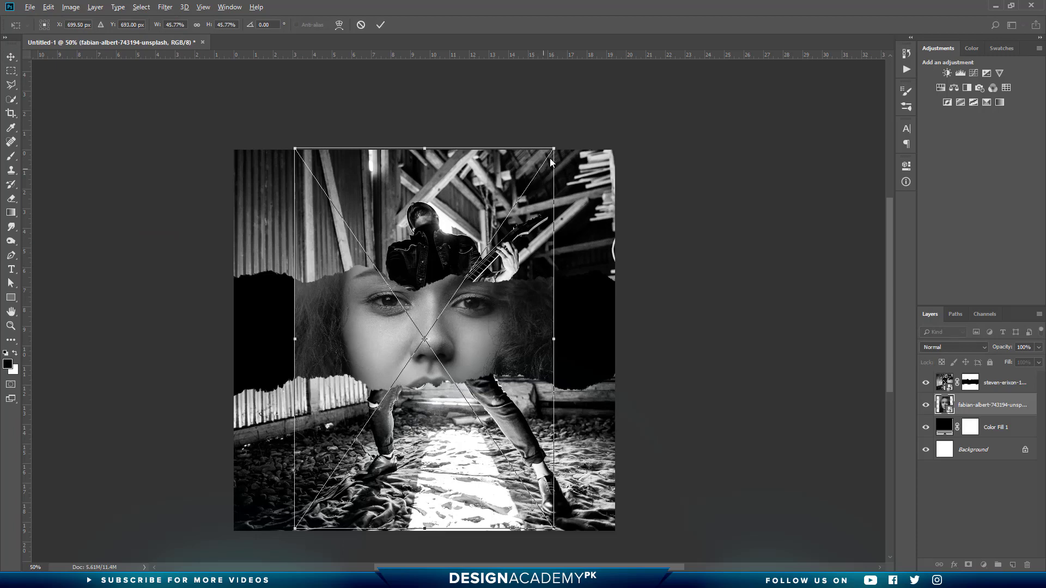
drag(554, 146, 674, 98)
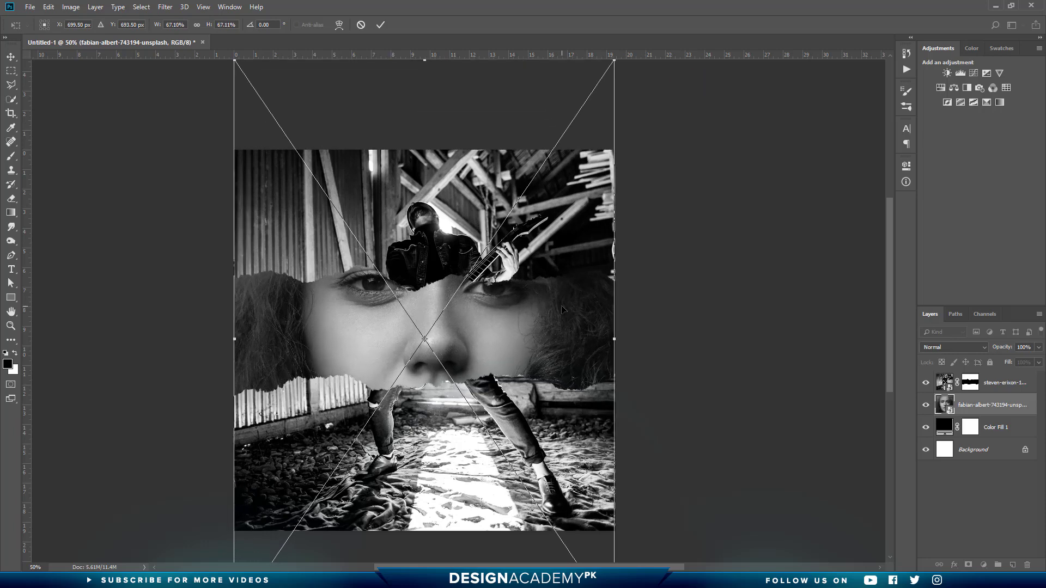
drag(563, 309, 558, 352)
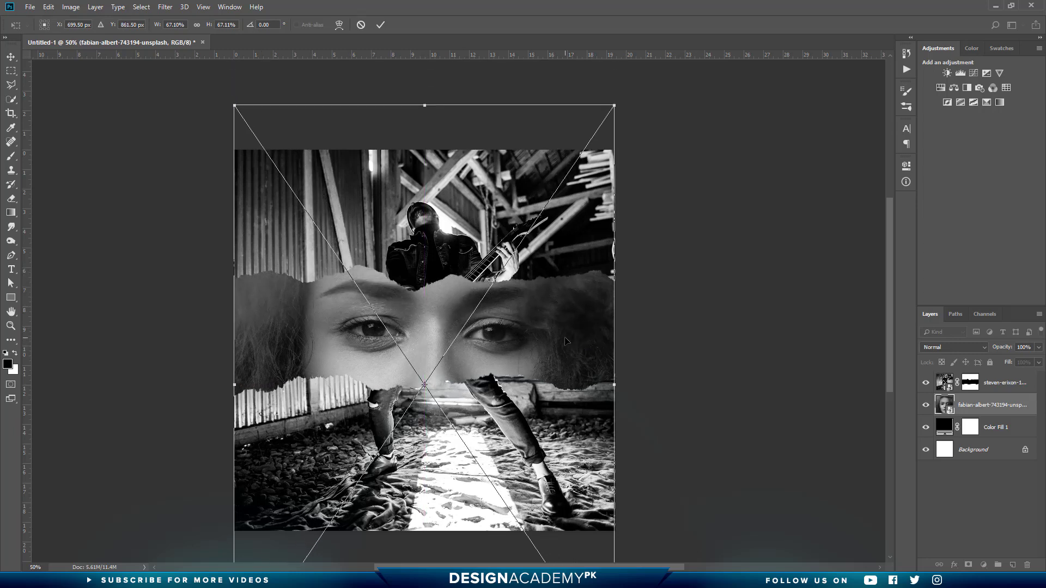
key(Return)
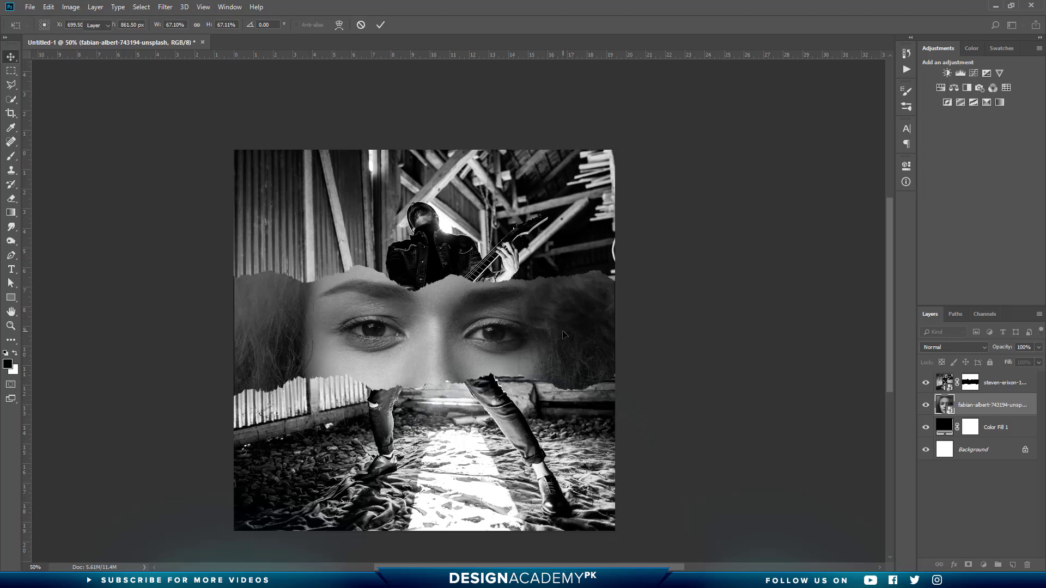
Step: Add a Drop Shadow to the guitarist layer with 61% opacity, 19 px distance and 27 px size
click(1009, 384)
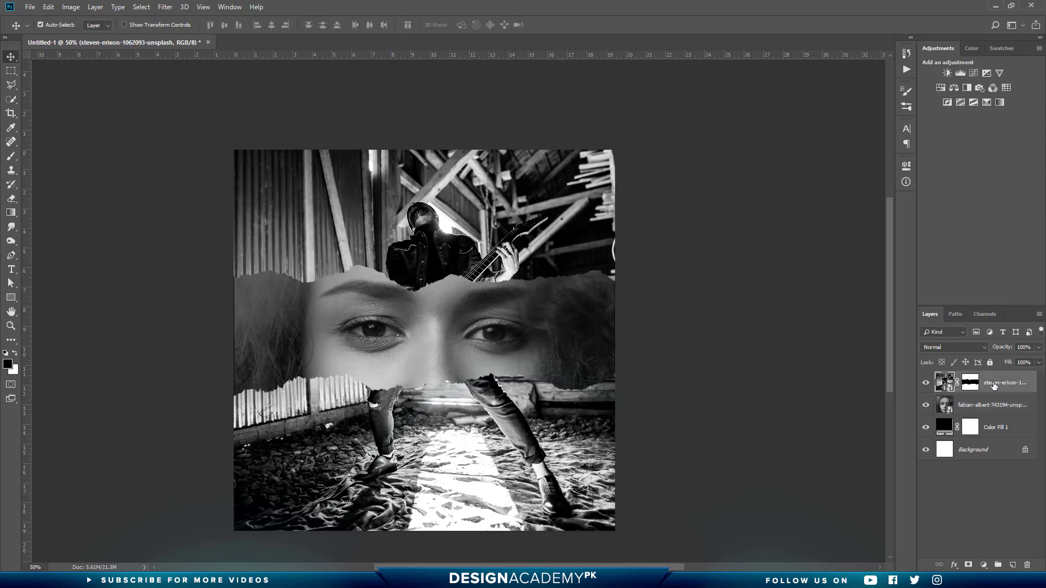
right_click(995, 386)
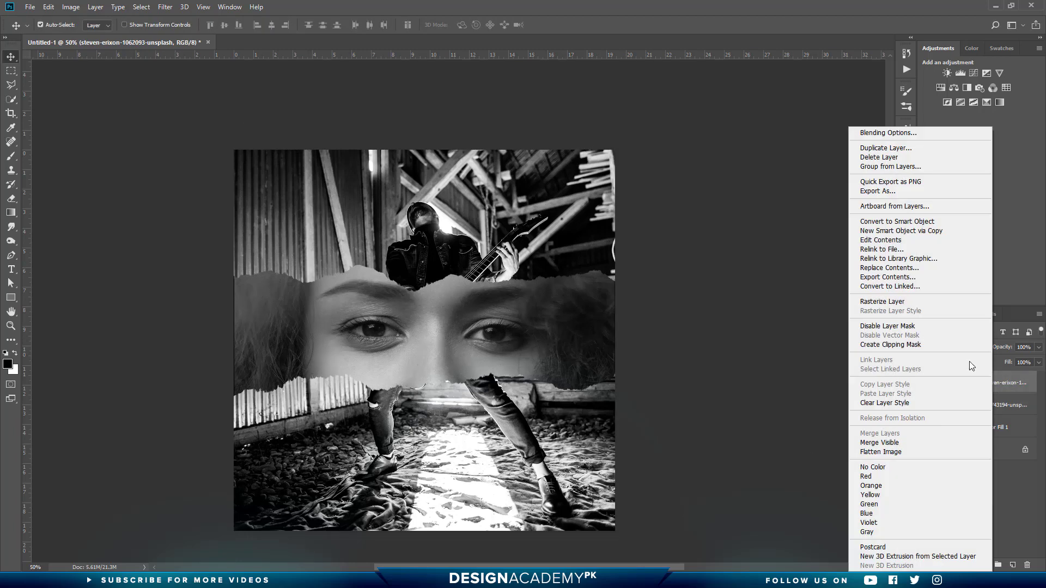
click(868, 133)
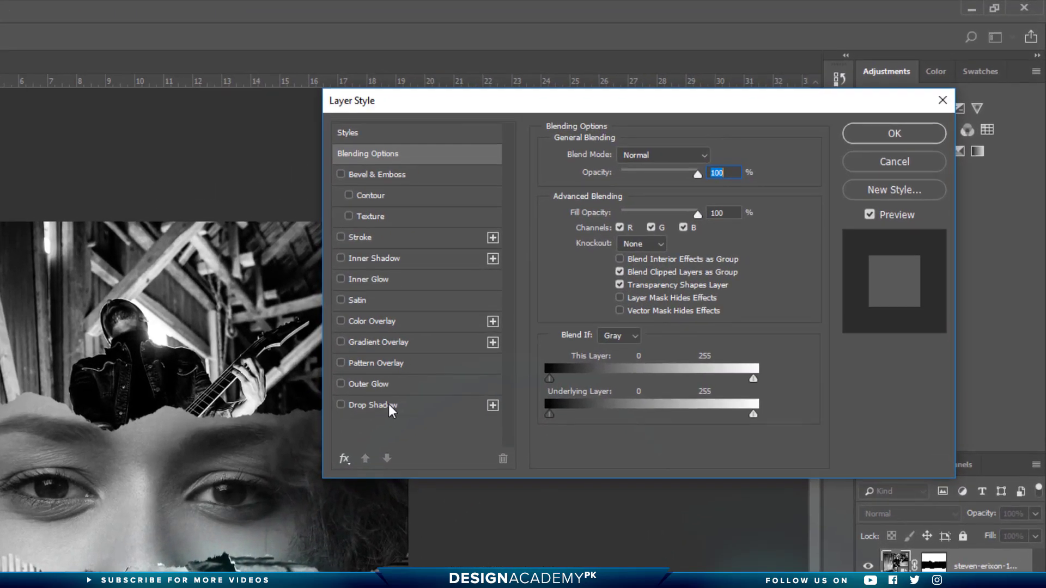
click(388, 404)
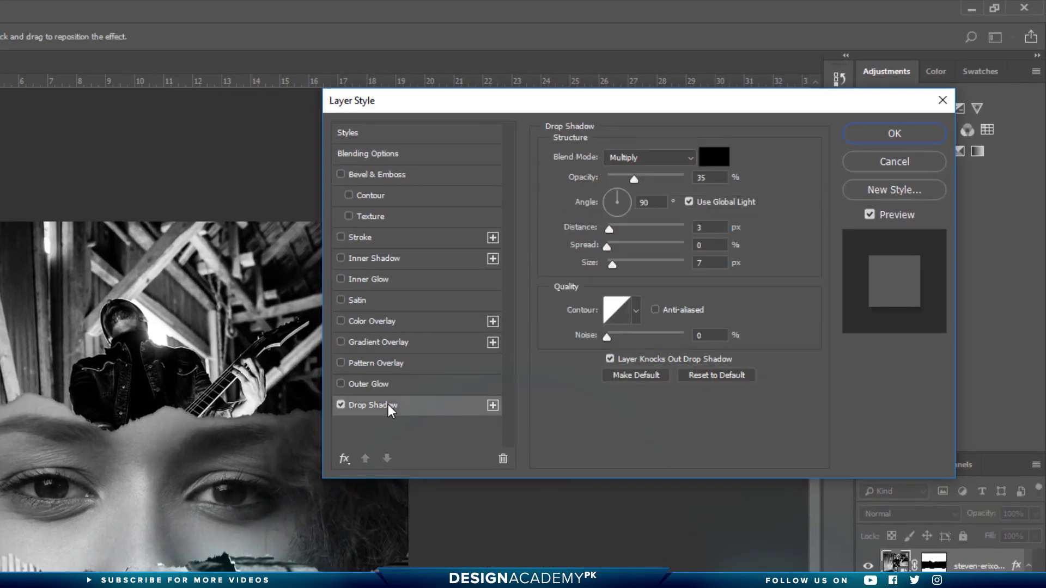
mouse_move(644, 176)
mouse_down()
mouse_move(636, 177)
mouse_move(653, 179)
mouse_up()
drag(609, 229, 622, 228)
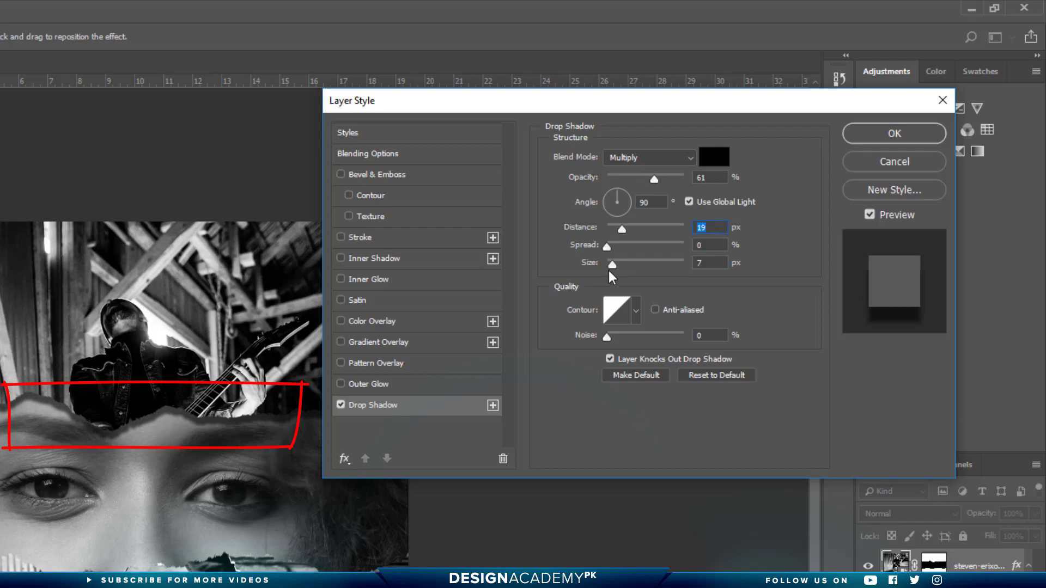
drag(613, 261, 620, 266)
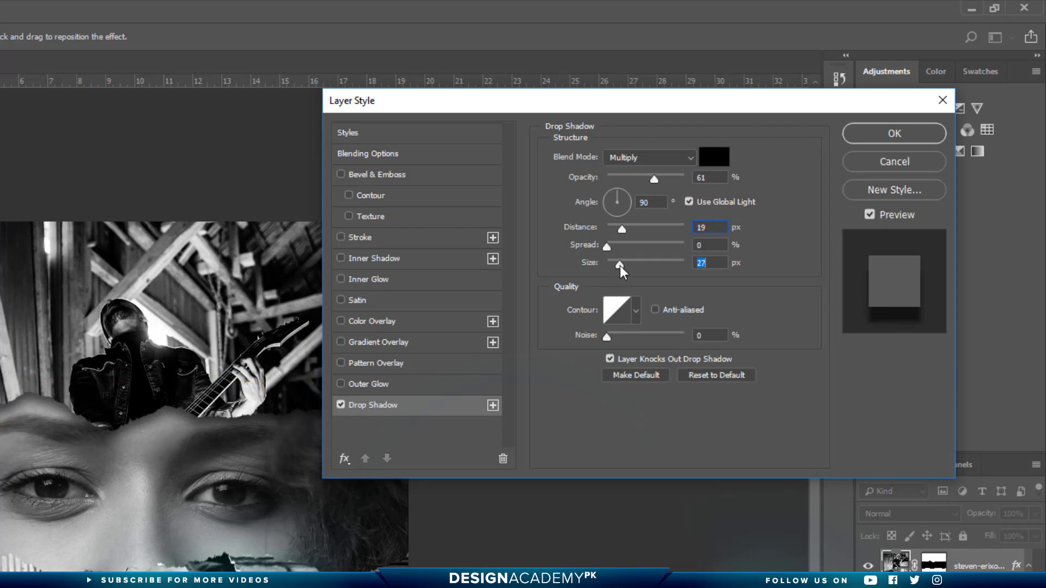
click(877, 139)
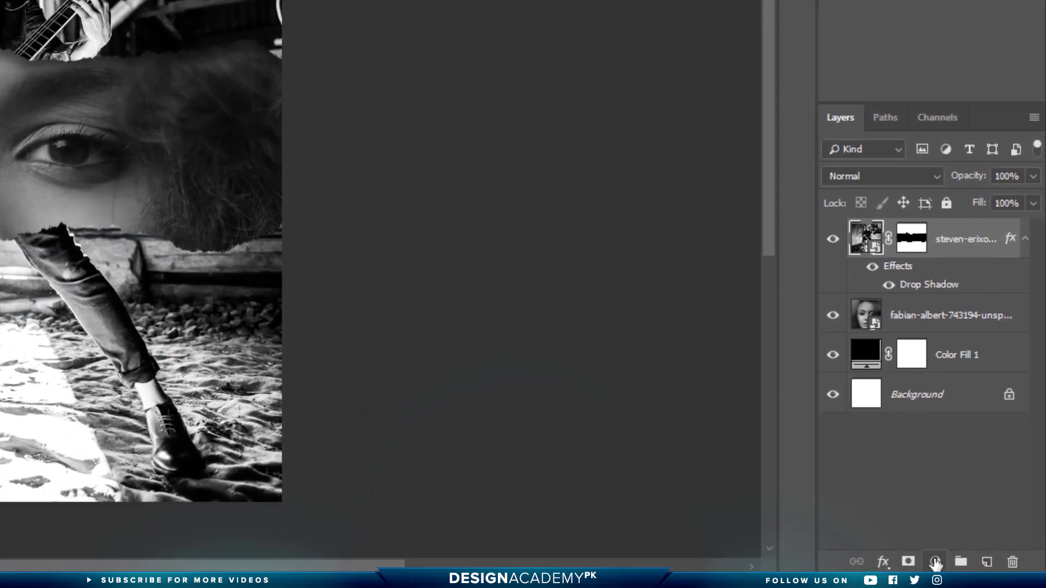
Step: Add a Curves adjustment layer above the guitarist layer, pulling the RGB midtones down and raising the black point for a darker, faded look
click(935, 562)
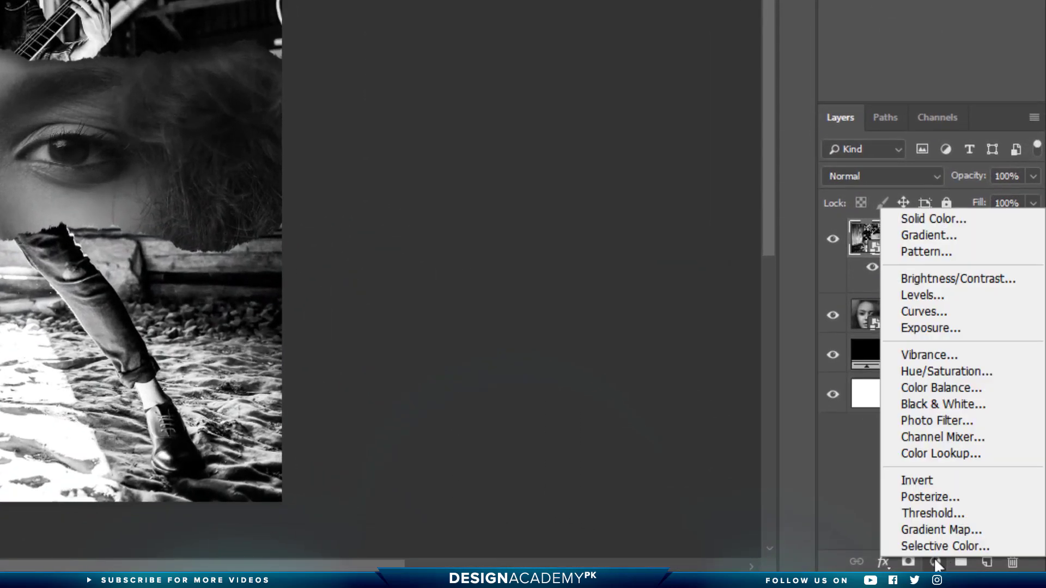
click(952, 312)
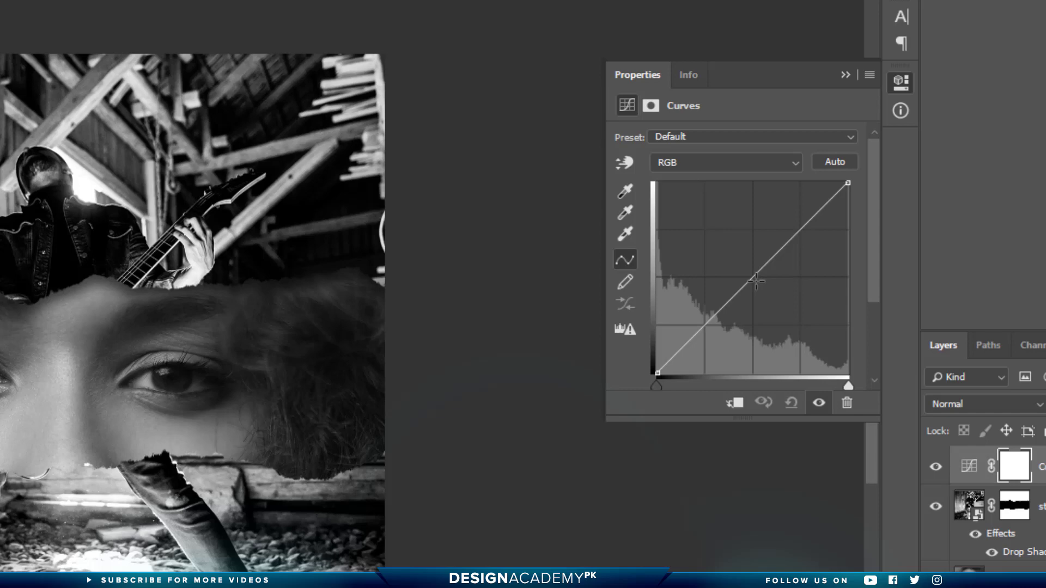
drag(756, 281, 772, 299)
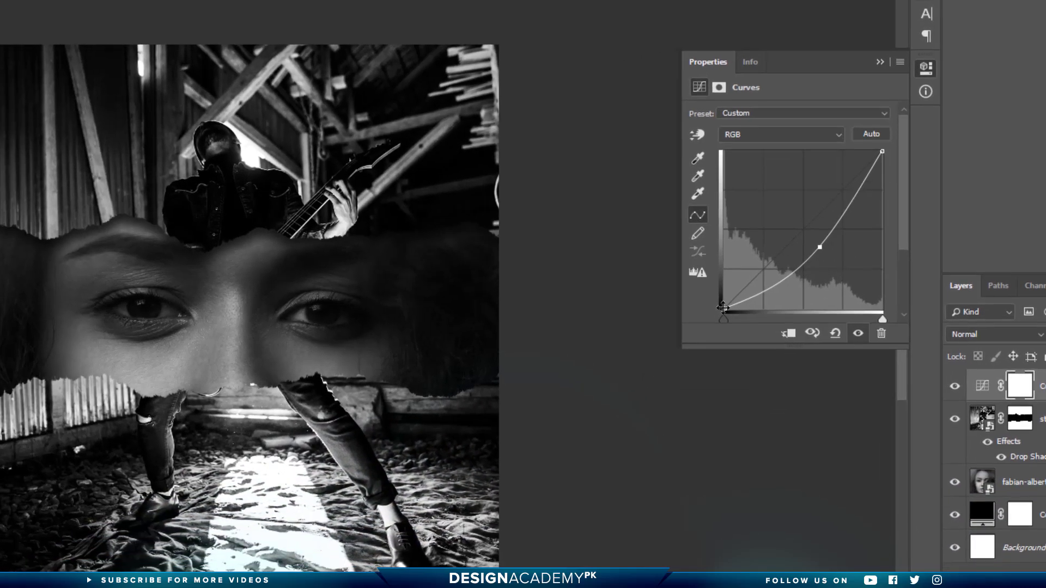
drag(680, 348, 671, 331)
drag(716, 292, 715, 290)
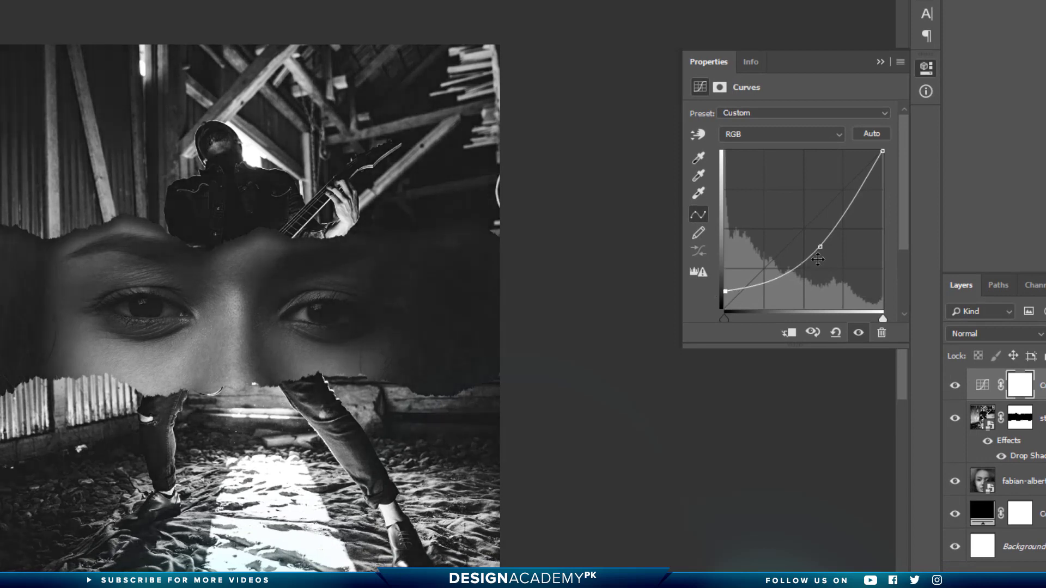
click(821, 246)
drag(821, 246, 827, 244)
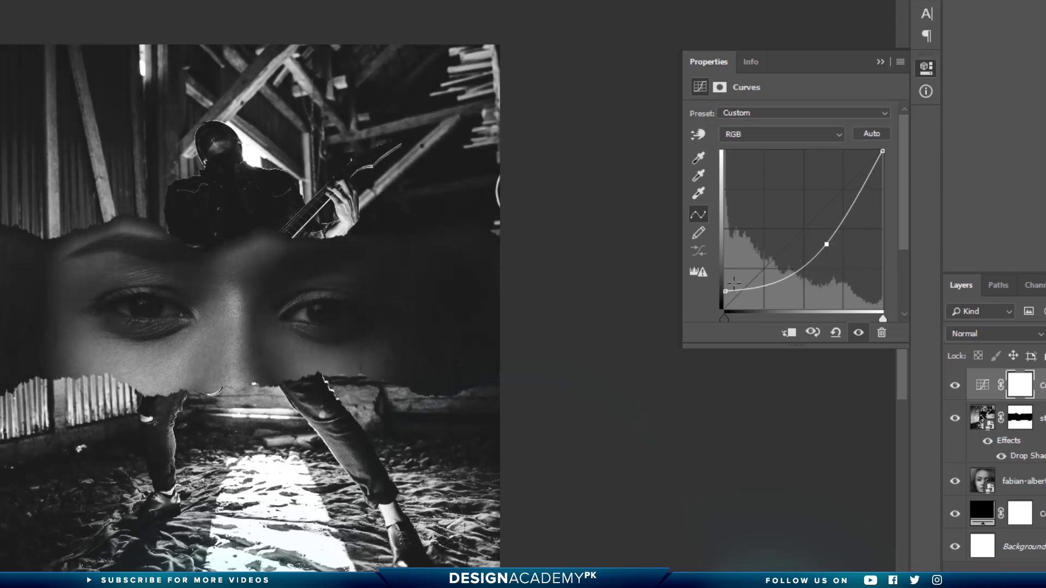
drag(725, 291, 724, 288)
click(946, 107)
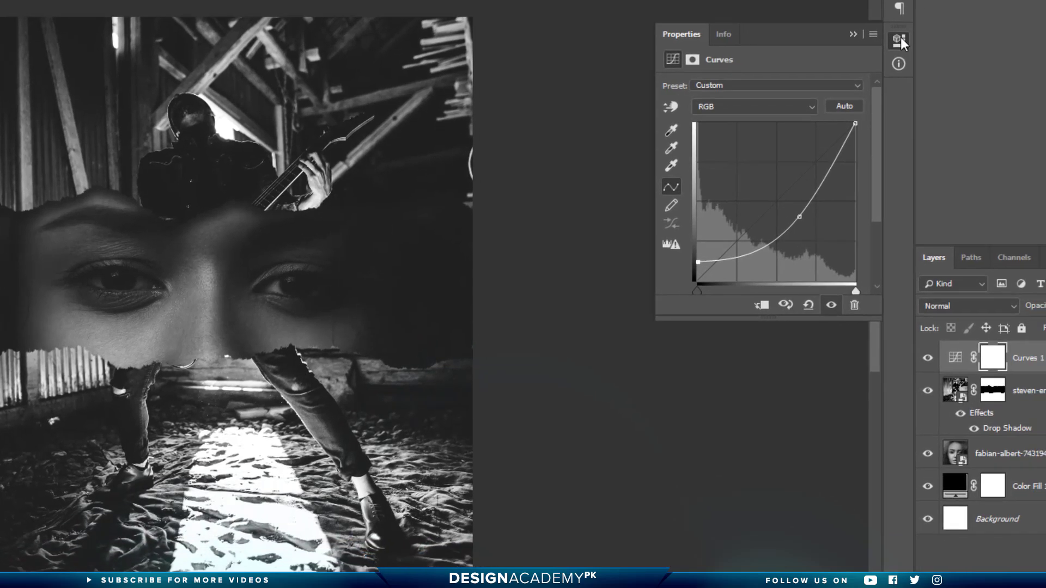
Step: Add a linear black-to-transparent Gradient Fill layer at 90° and 100% scale, shift it slightly downward, and compare the image with it hidden and shown
click(956, 566)
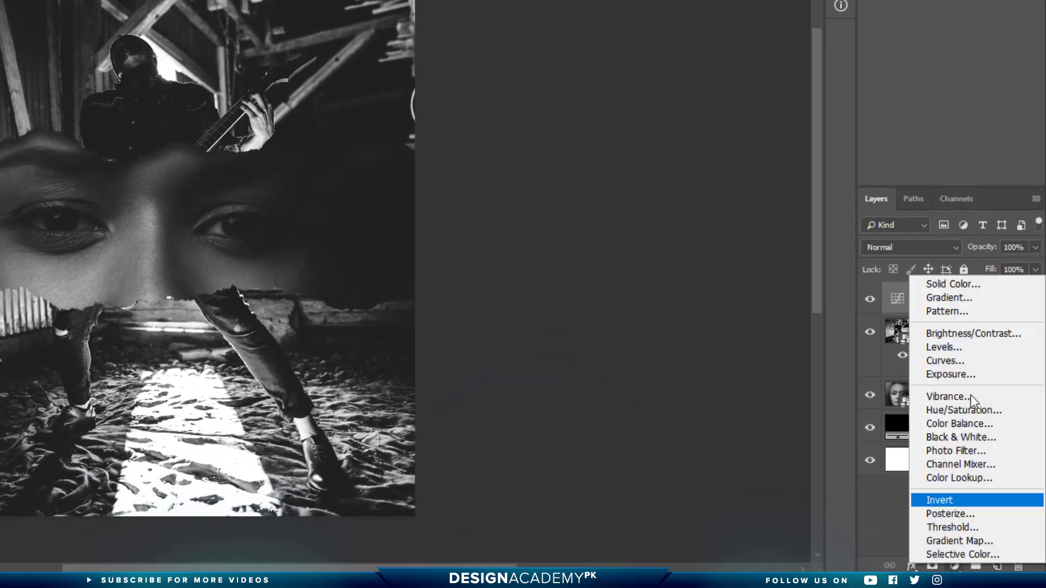
click(954, 298)
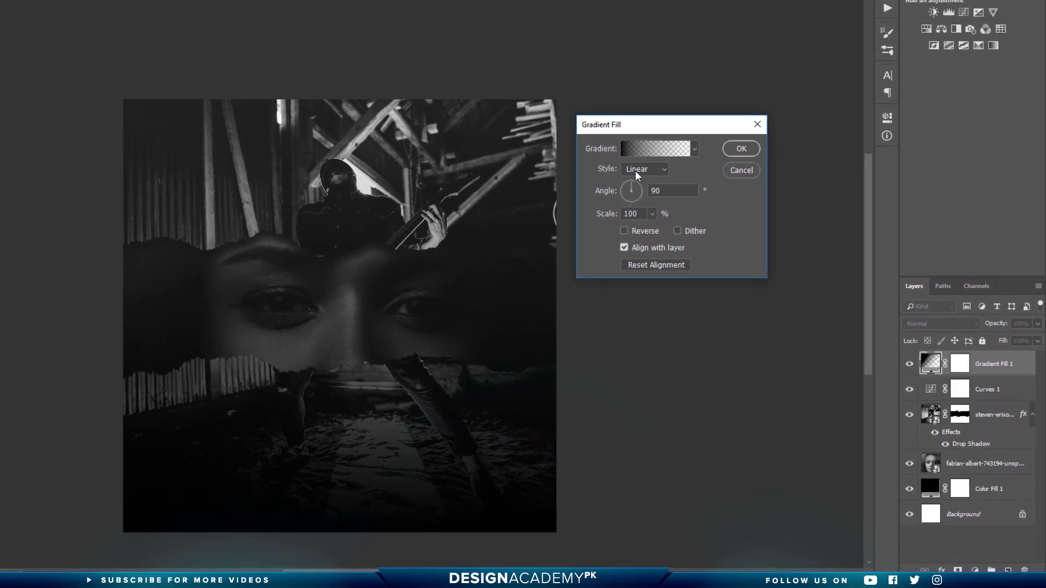
click(694, 148)
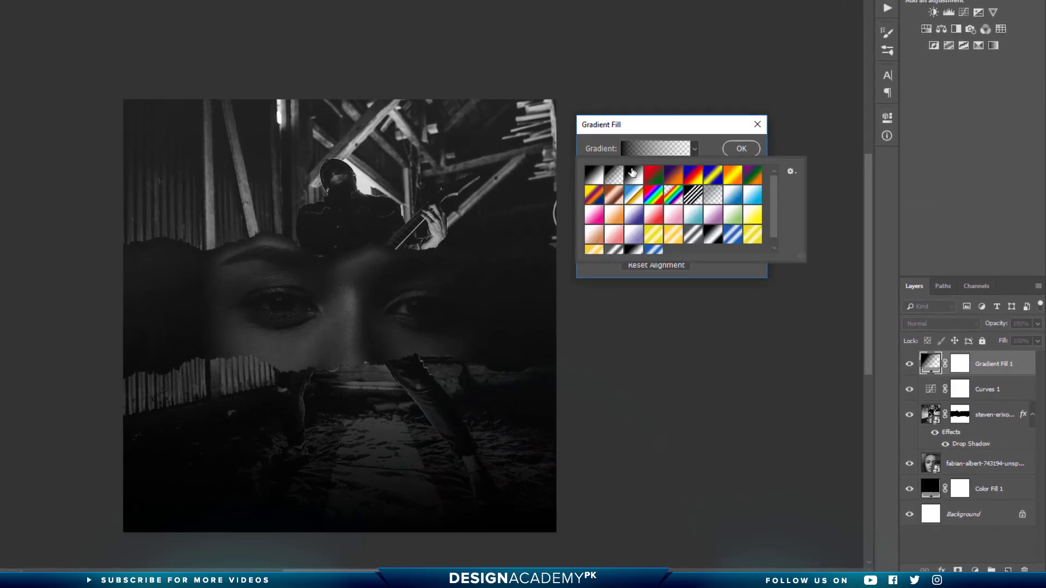
click(624, 135)
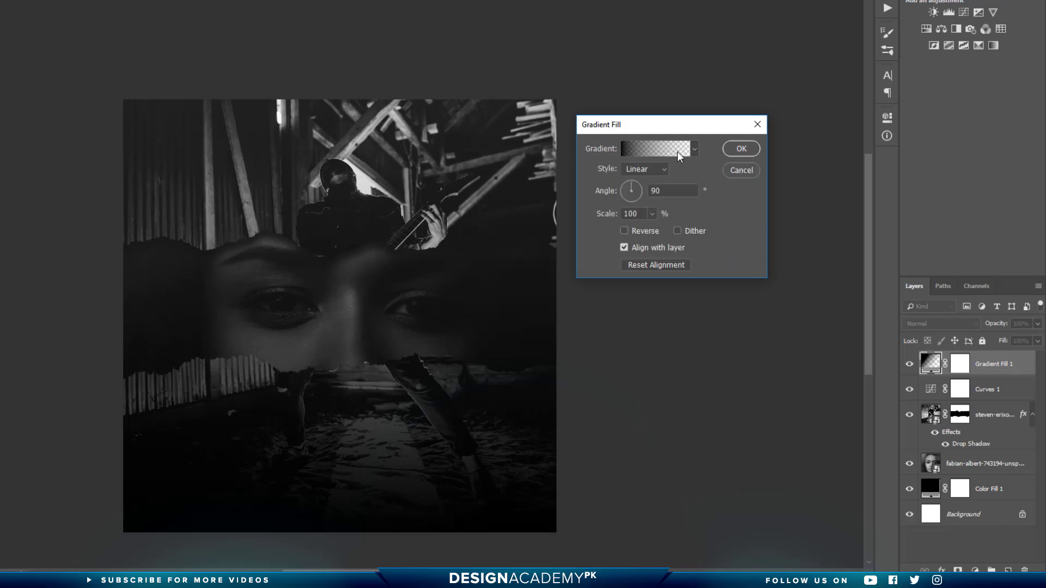
drag(392, 248, 394, 275)
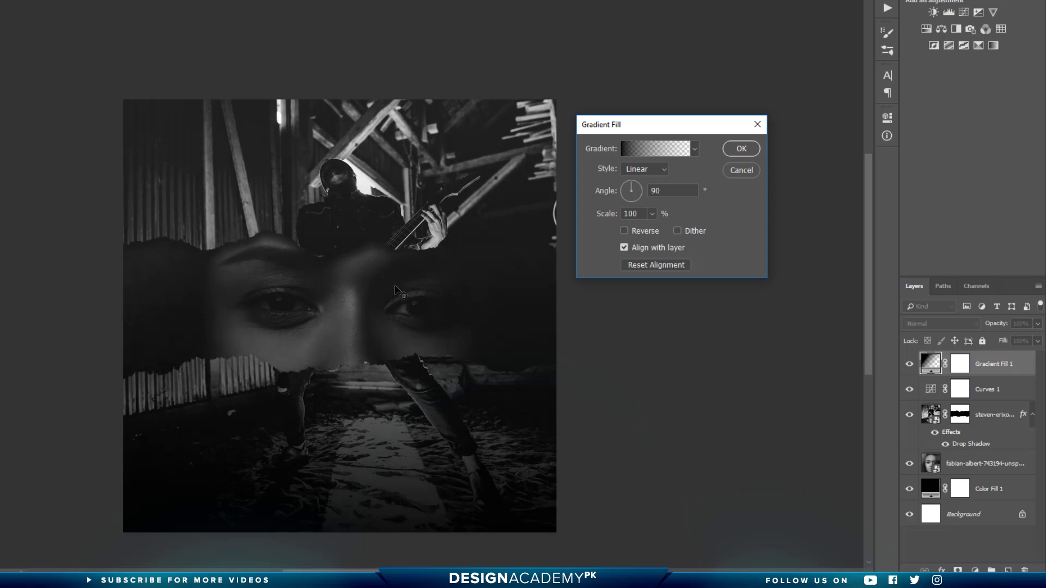
click(741, 150)
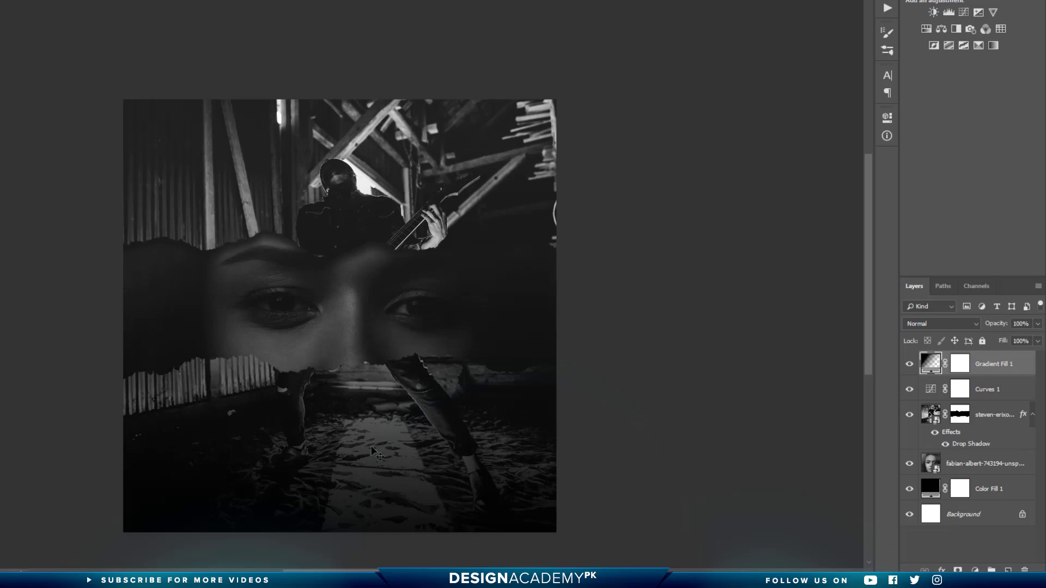
click(909, 364)
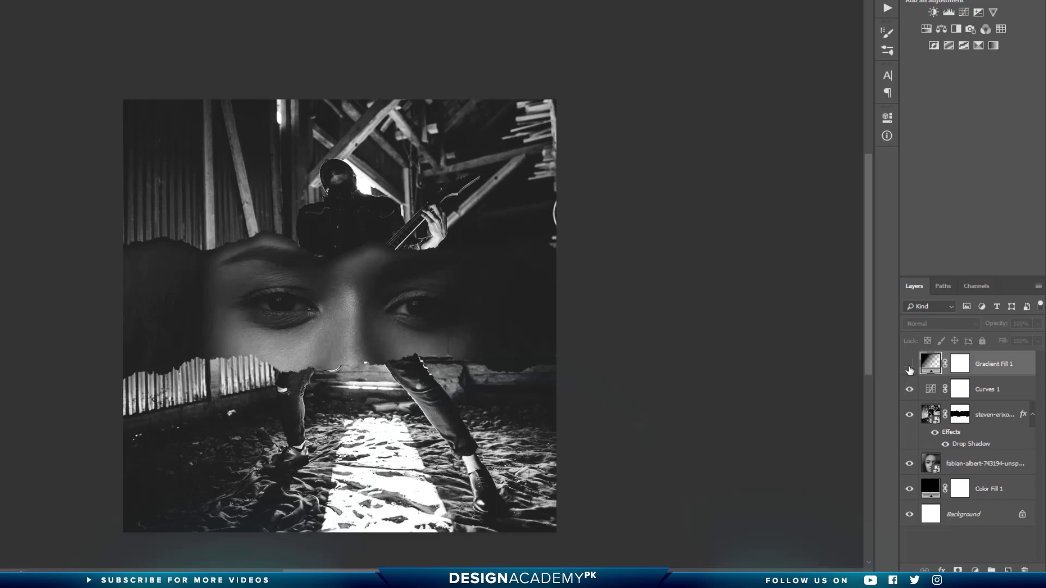
click(909, 365)
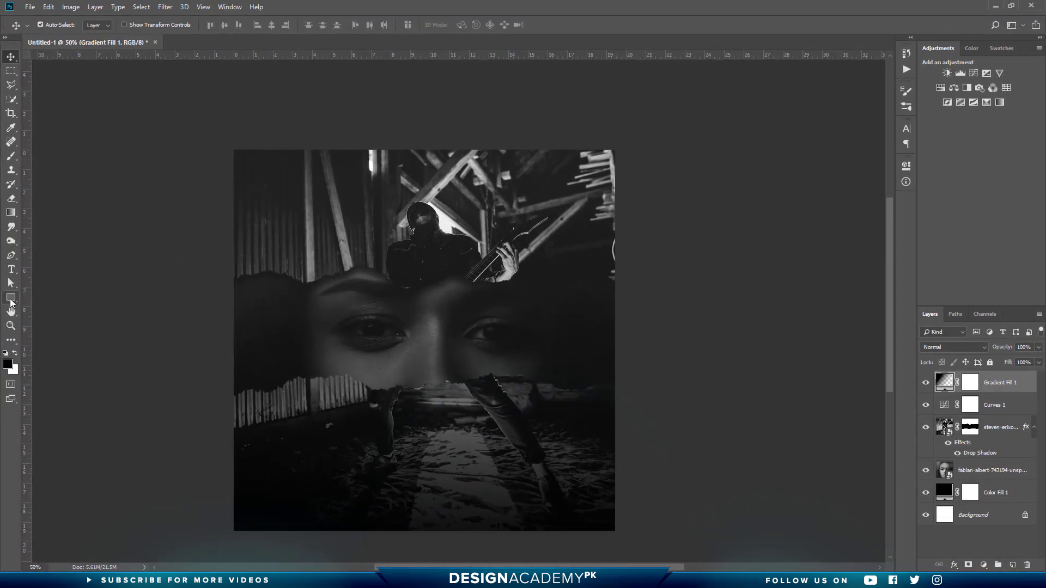
Step: Create a 1350 × 1350 px rectangle shape above the gradient fill layer
click(11, 300)
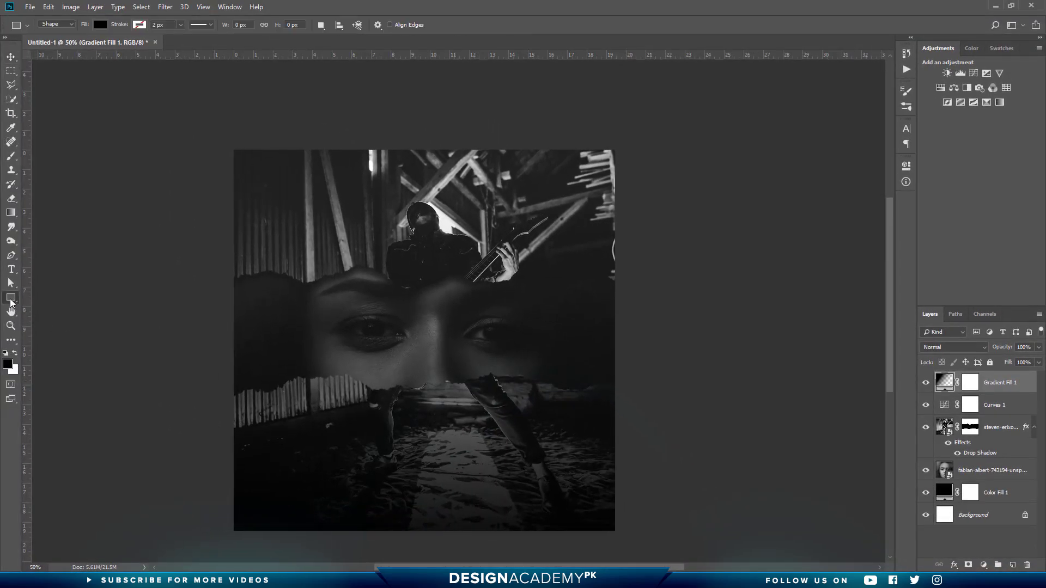
click(425, 331)
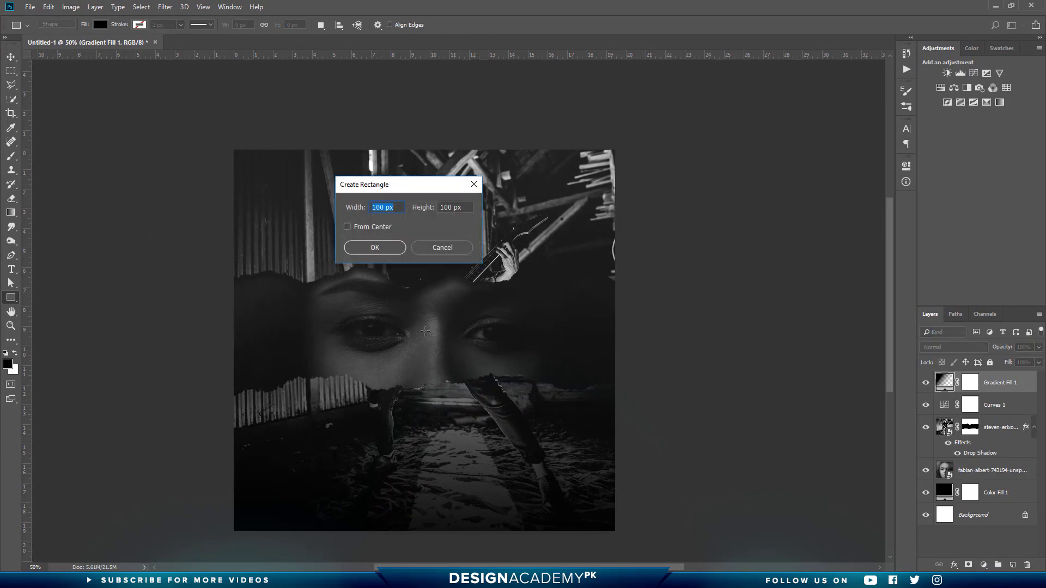
text(1)
key(Tab)
text(1350)
click(375, 247)
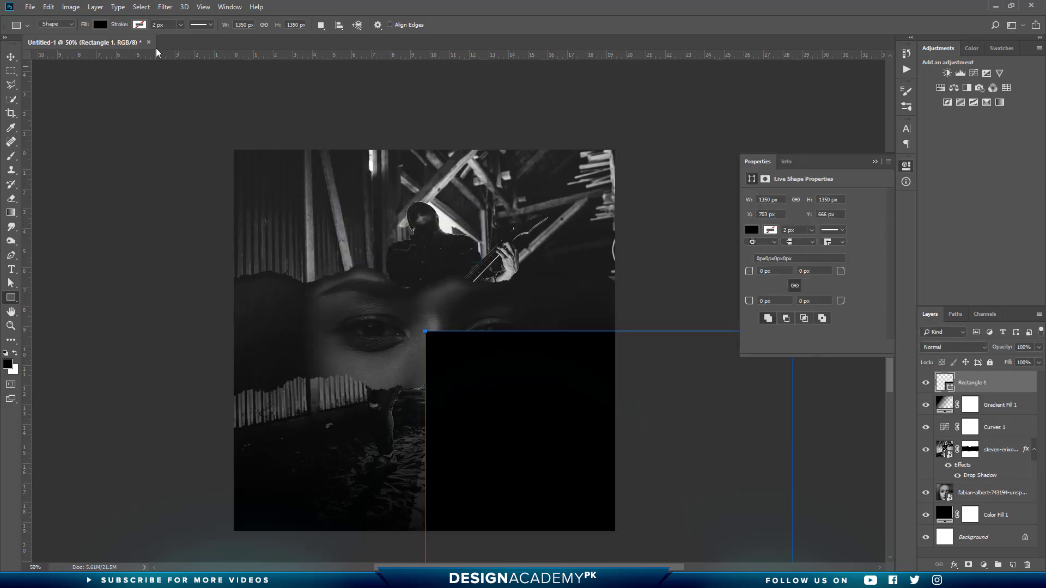
Step: Select the whole canvas, centre the rectangle on it vertically and horizontally, and deselect
click(141, 7)
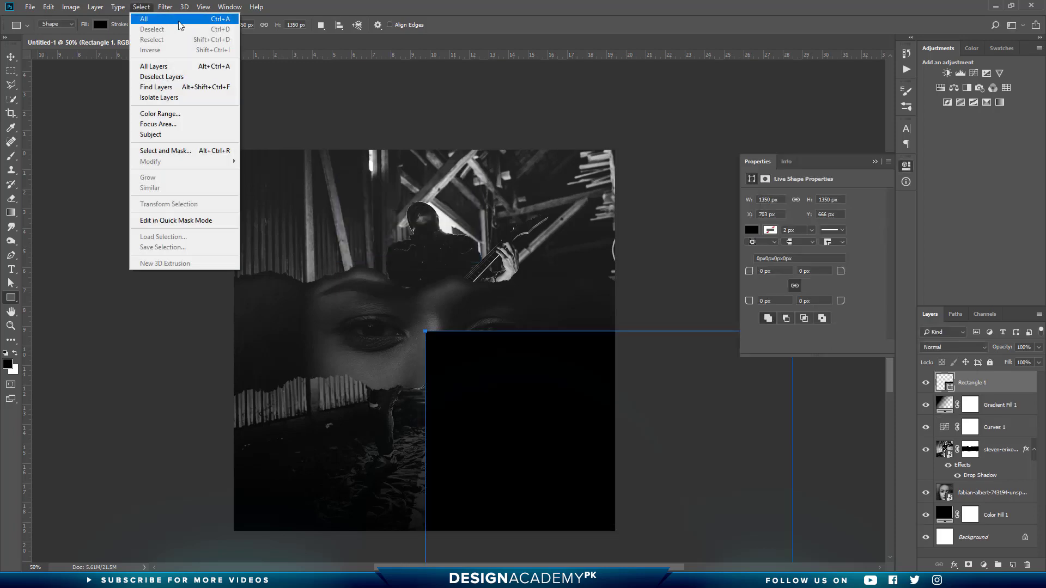
click(202, 21)
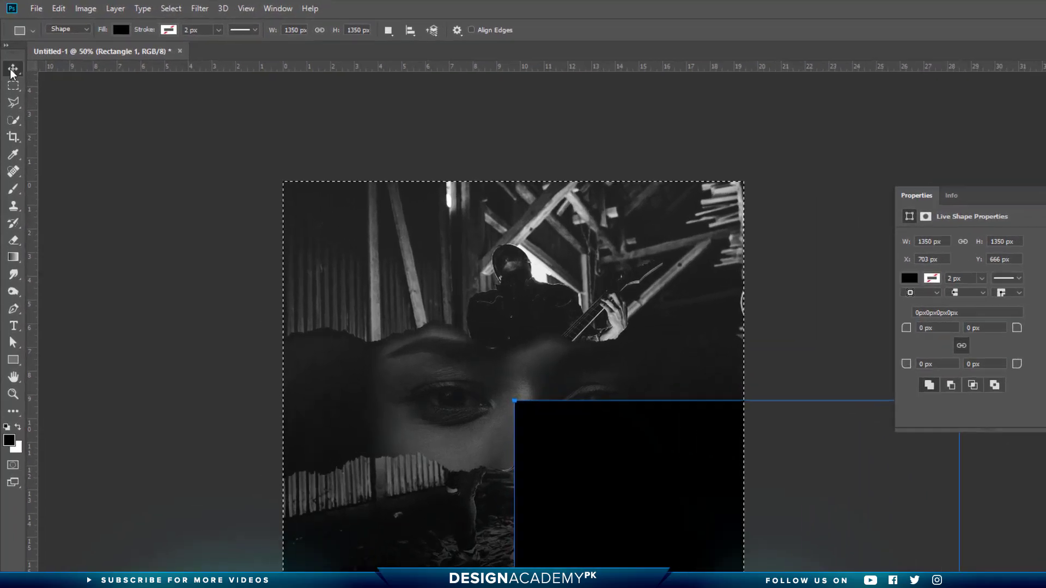
click(11, 56)
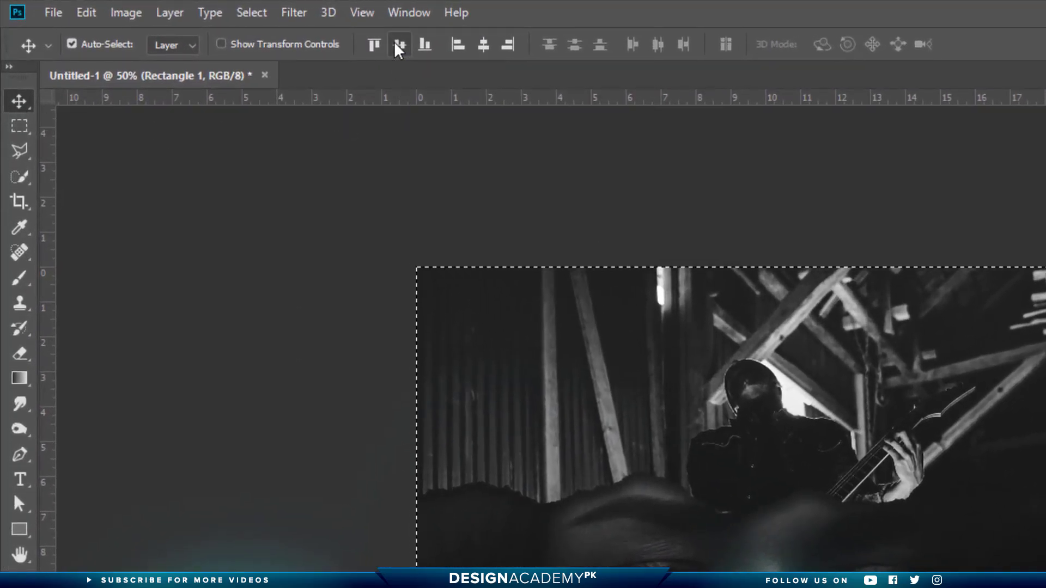
click(396, 45)
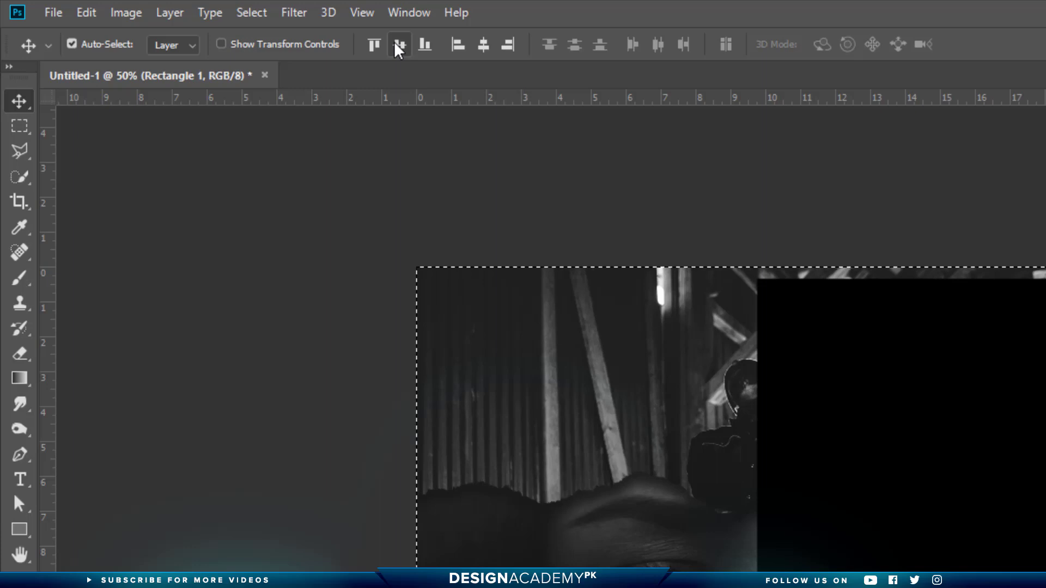
click(483, 44)
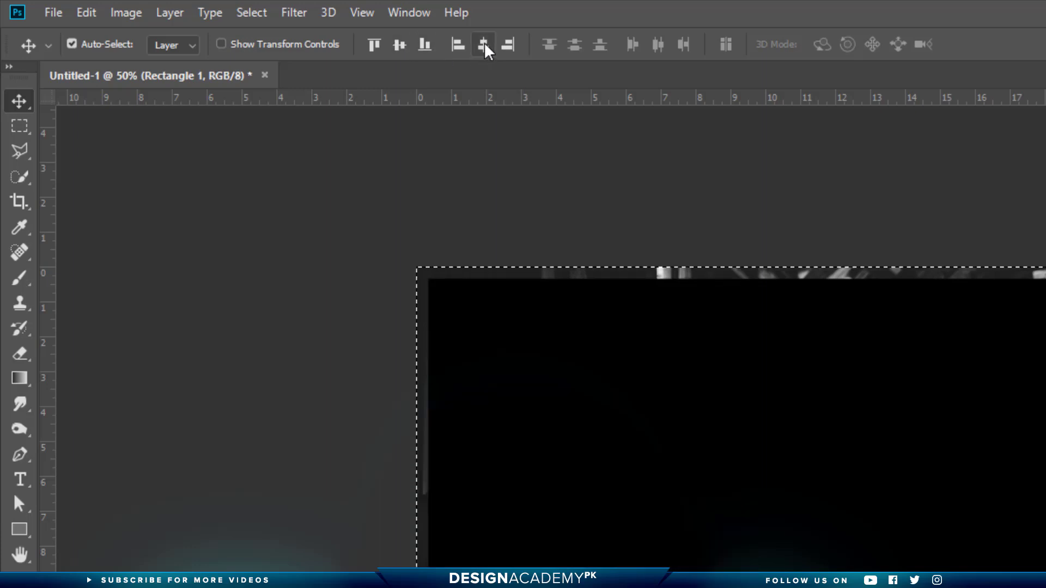
click(251, 12)
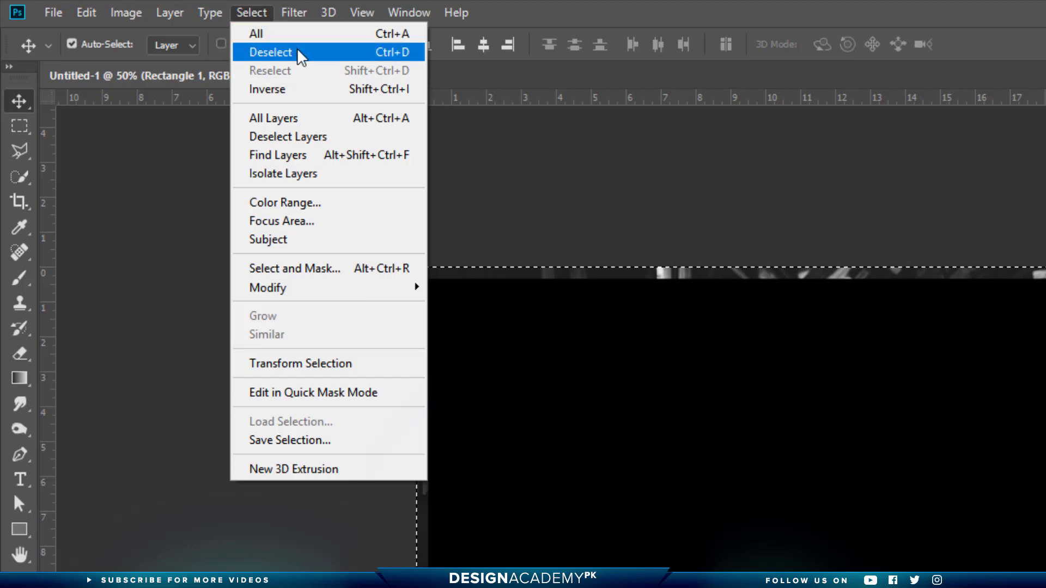
click(283, 50)
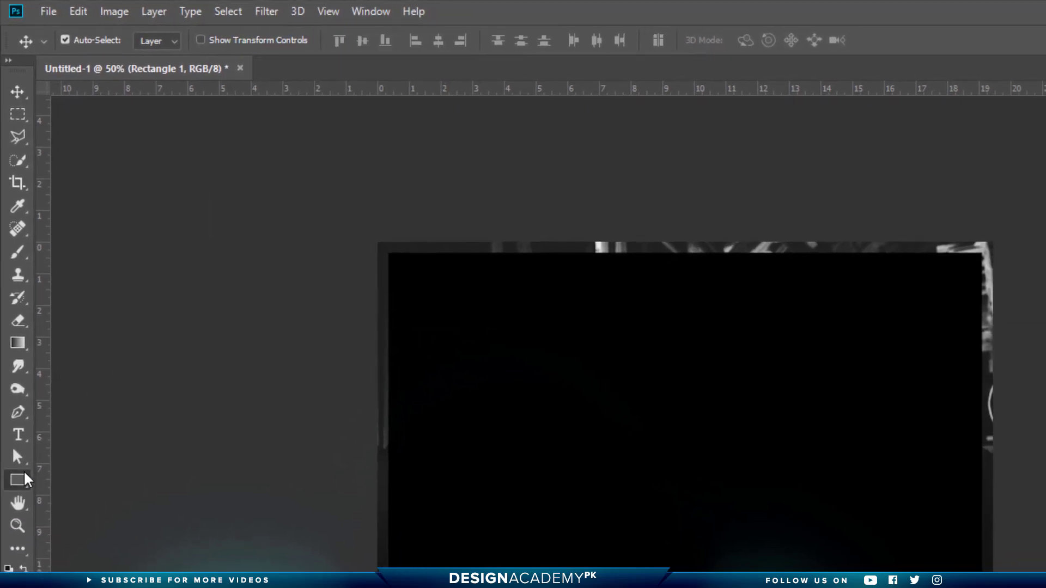
Step: Remove the rectangle's fill and give it a solid white stroke
click(20, 511)
click(163, 40)
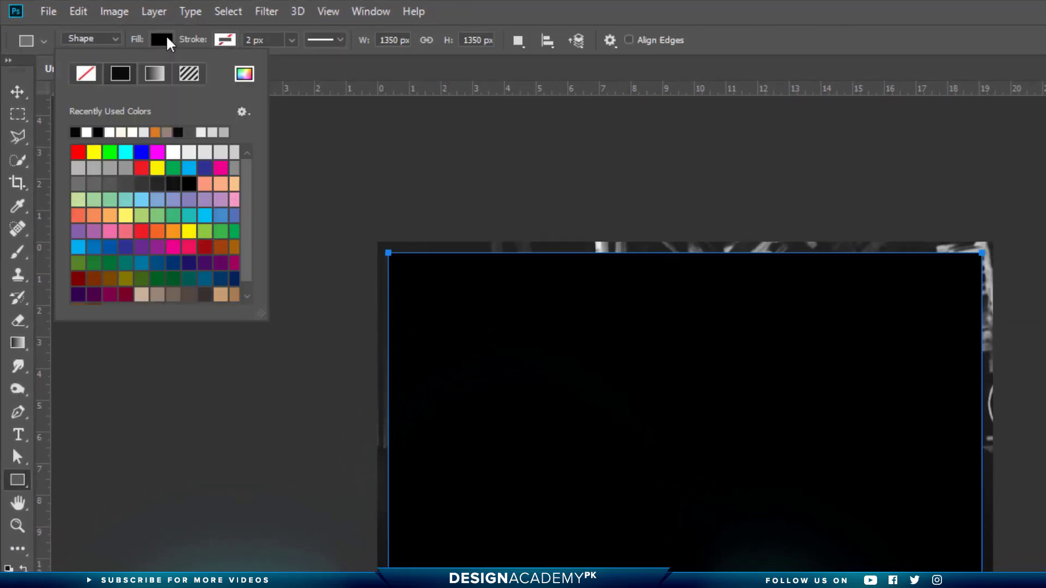
click(86, 81)
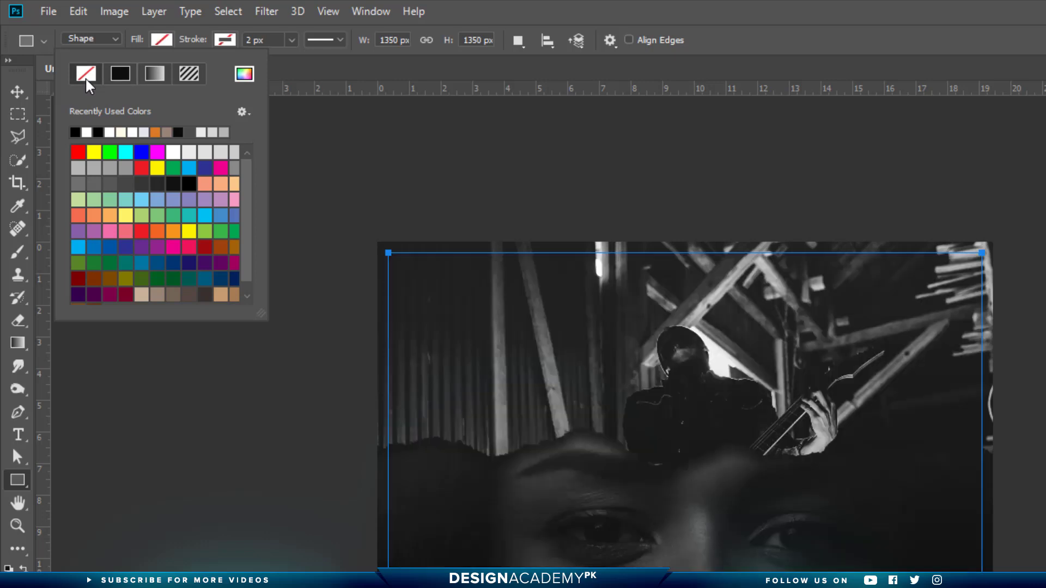
click(225, 41)
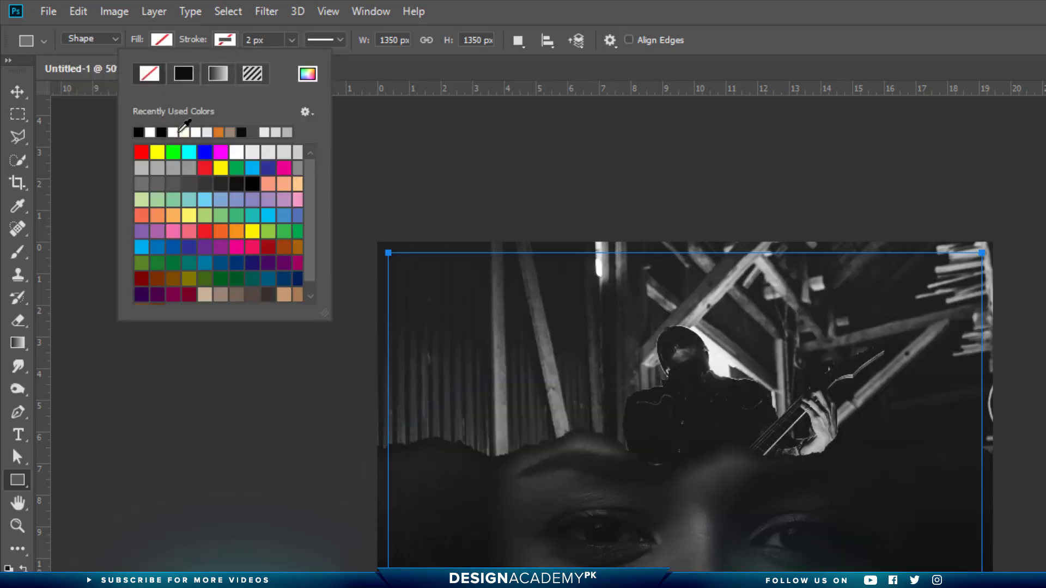
click(173, 132)
key(Return)
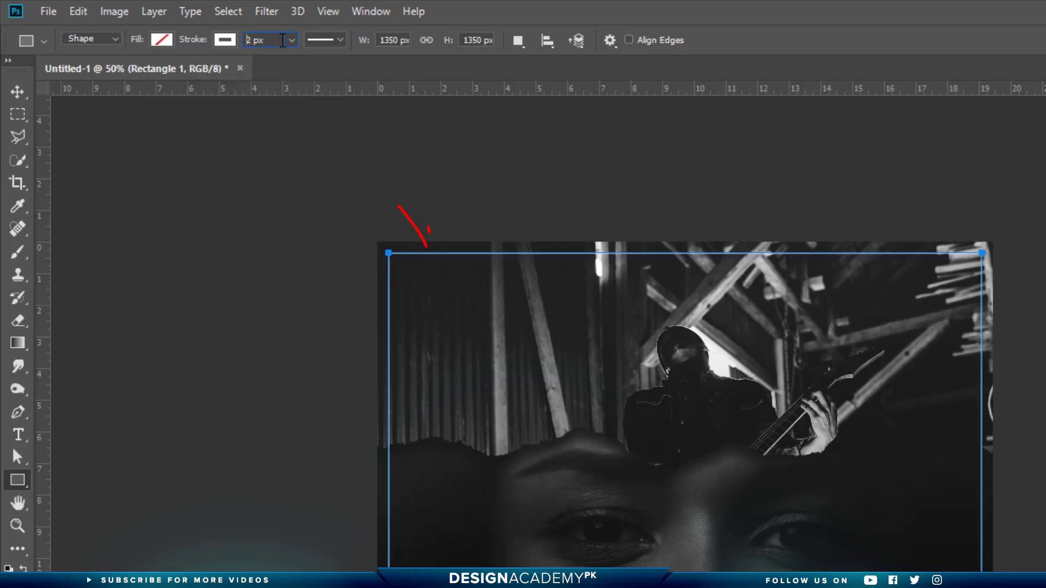
Step: Set the rectangle's stroke width to 5 px and its layer blend mode to Overlay
click(256, 39)
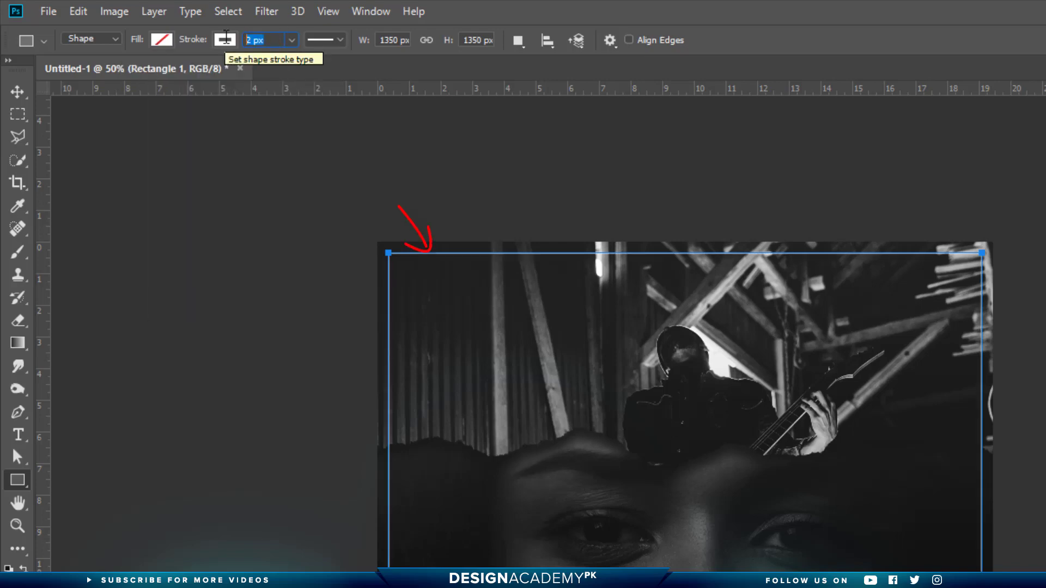
text(5)
key(Return)
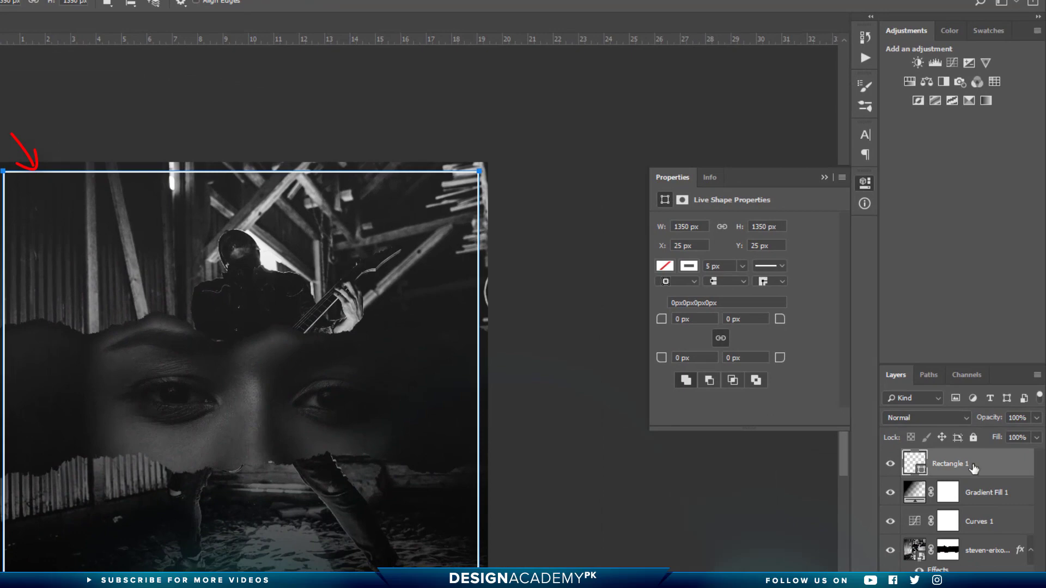
click(917, 416)
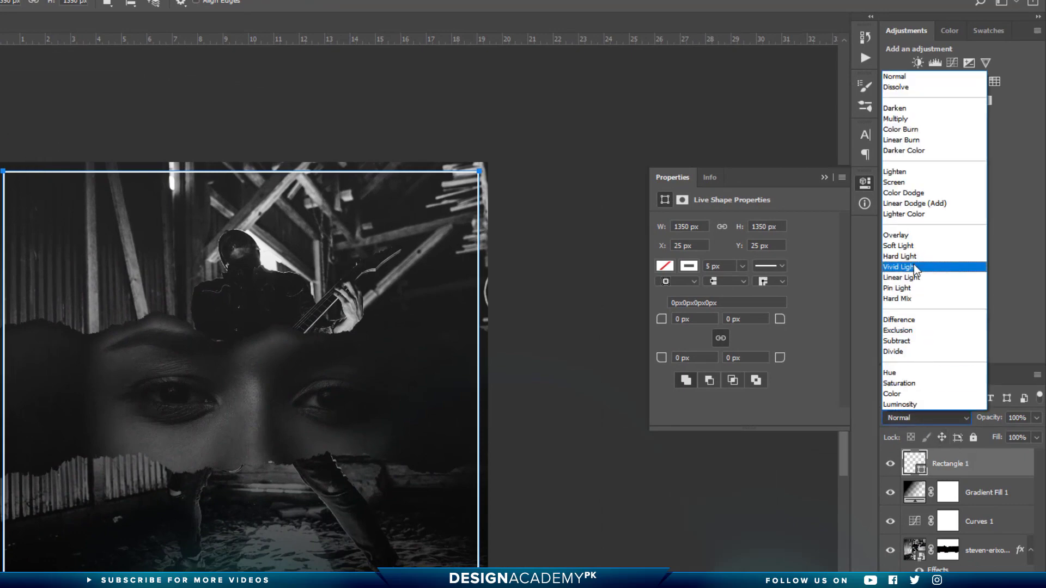
click(898, 236)
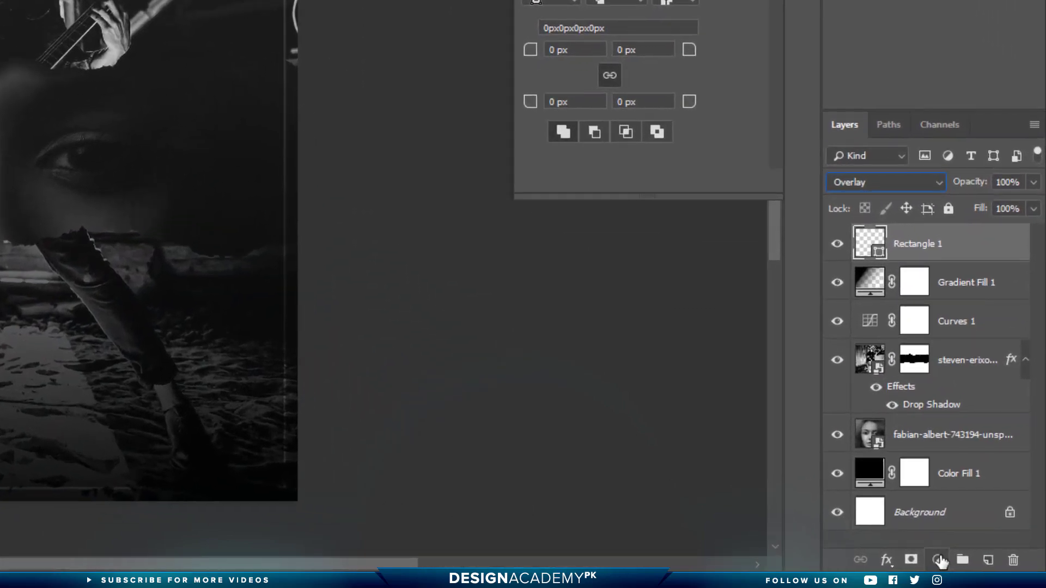
Step: Add a Gradient Map adjustment layer above the rectangle using the violet-to-orange preset
click(939, 561)
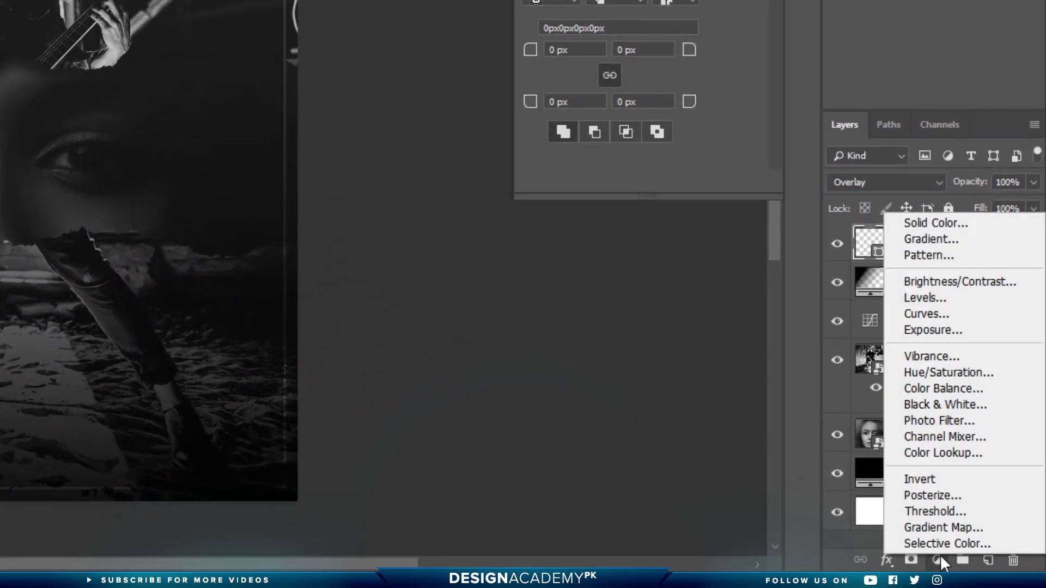
click(960, 532)
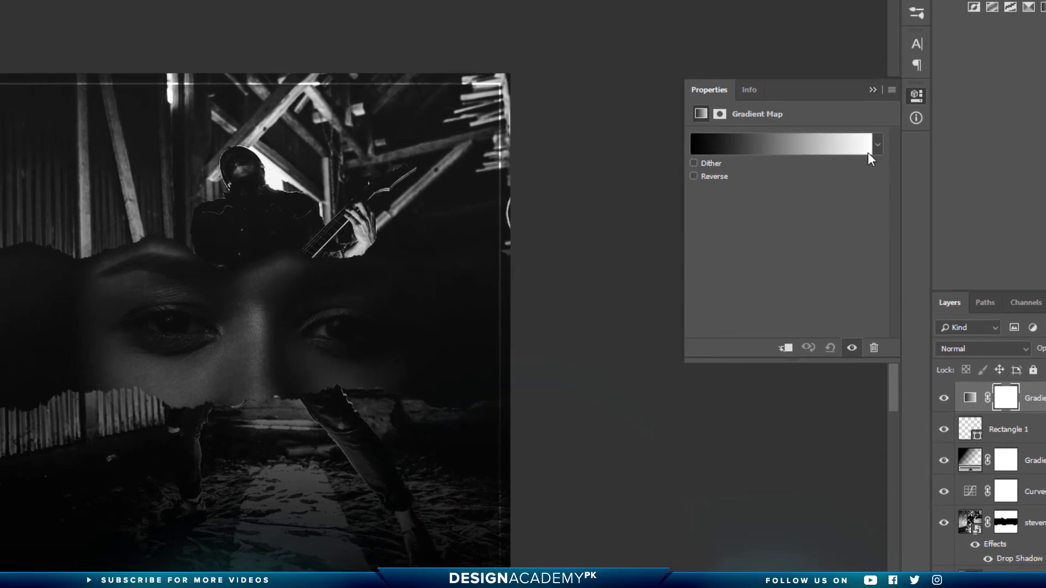
click(868, 127)
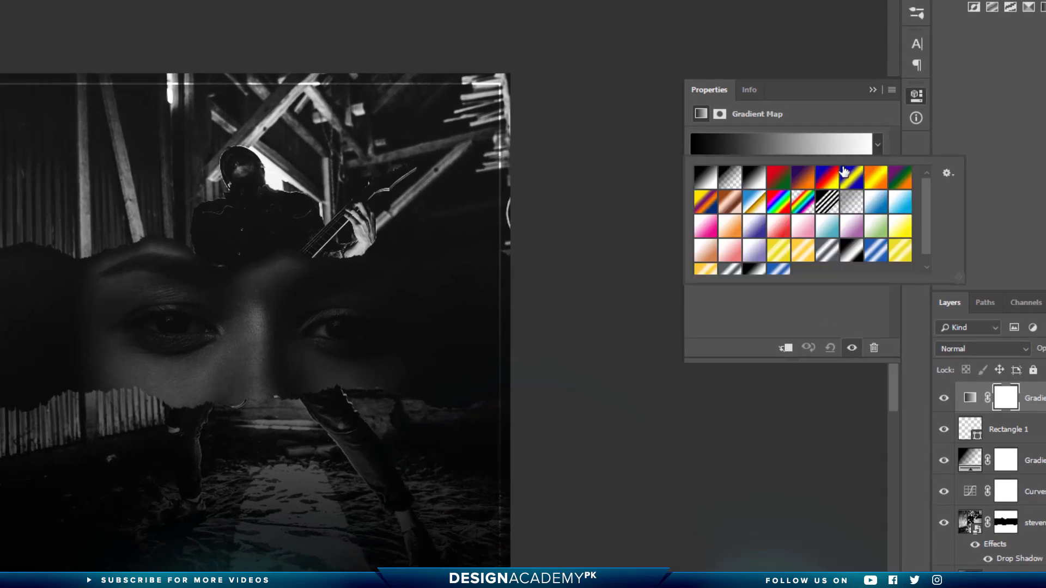
click(803, 178)
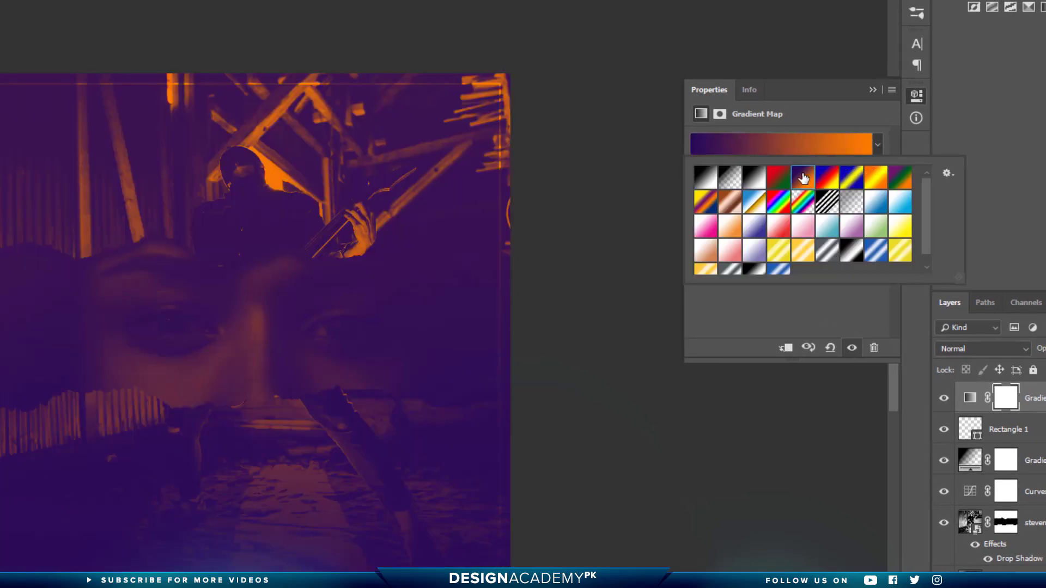
click(809, 115)
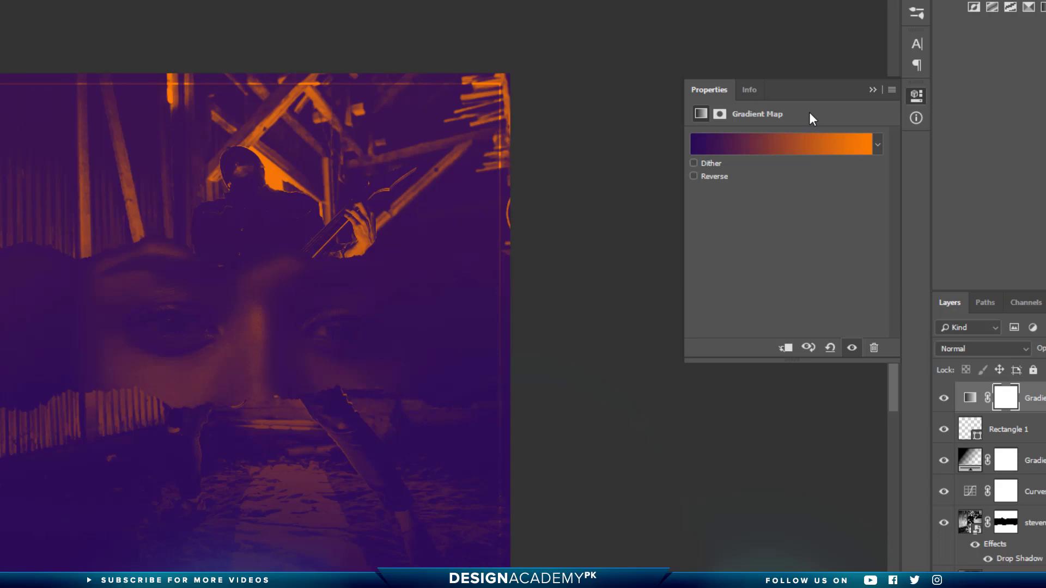
Step: Change the gradient map's orange end stop to bright blue 00c6ff
click(812, 144)
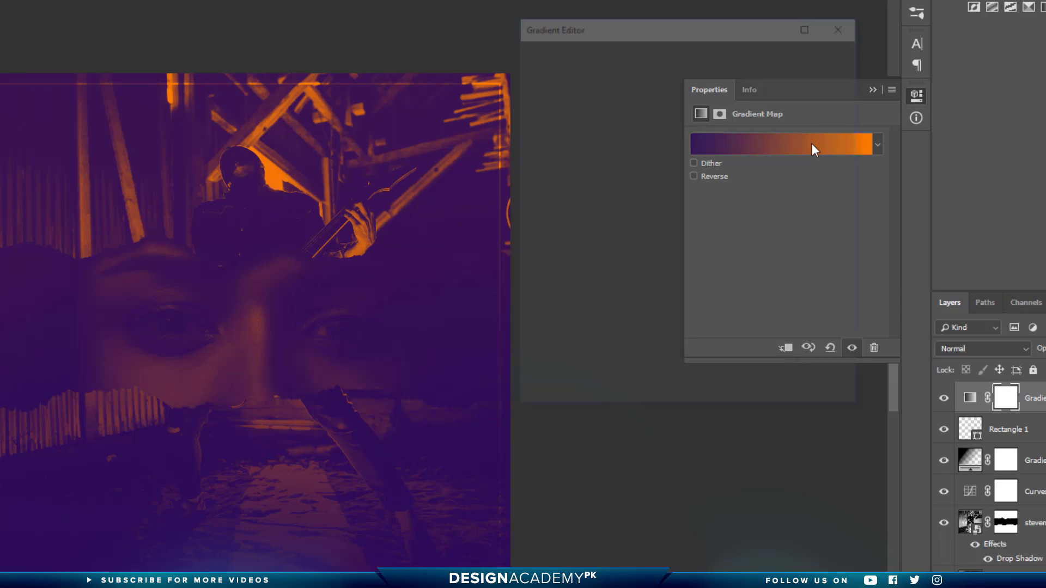
double_click(840, 306)
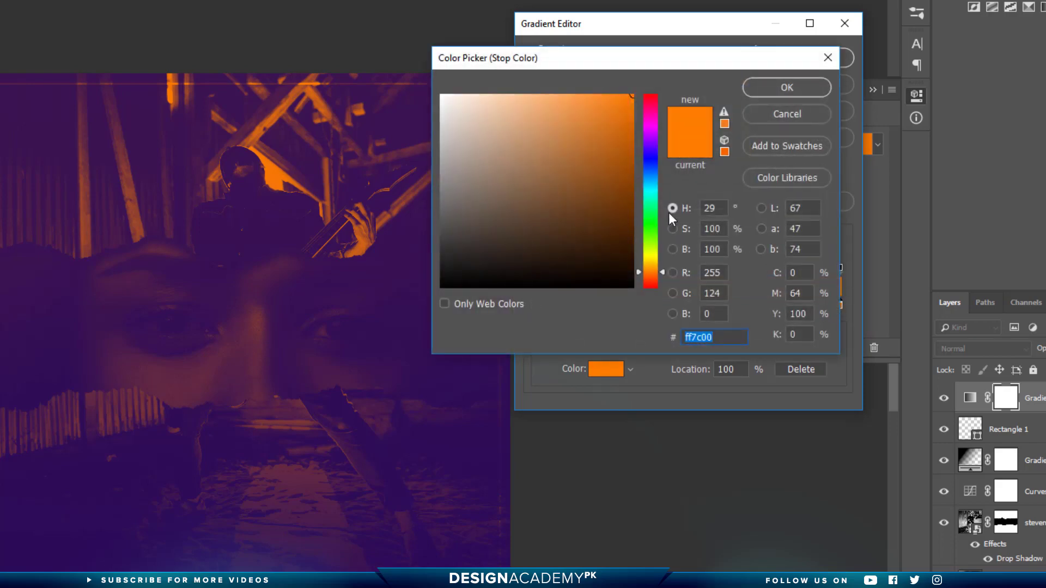
click(649, 171)
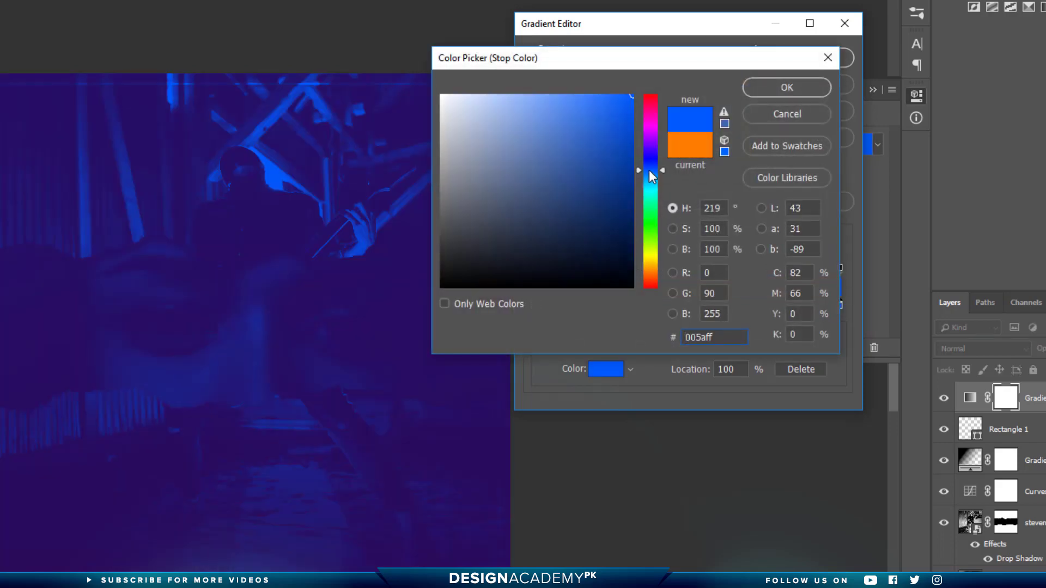
drag(655, 175, 655, 184)
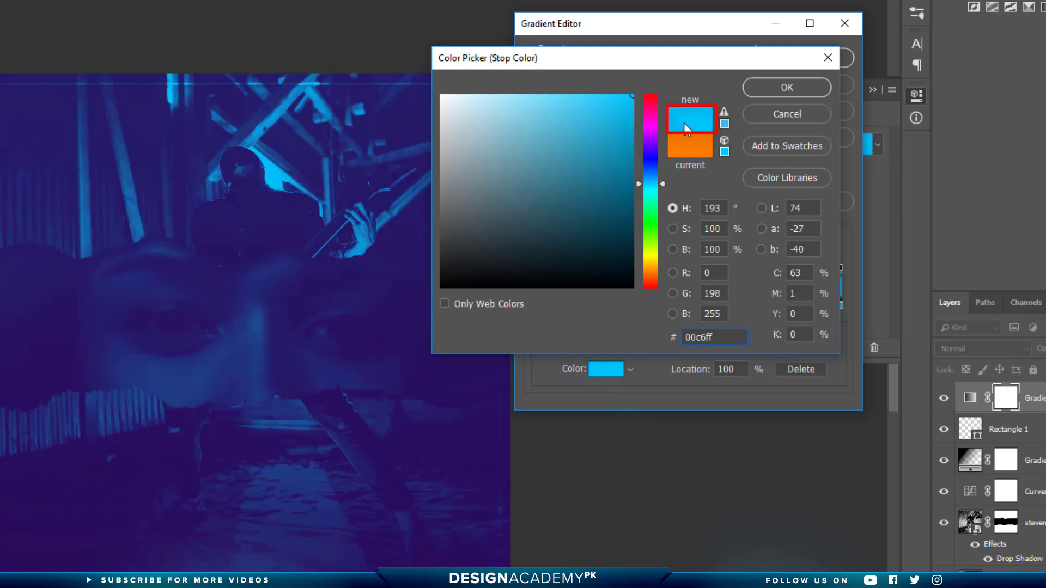
click(778, 88)
Step: Darken the gradient map's violet start stop to 0e0024 and apply the edited gradient
click(536, 306)
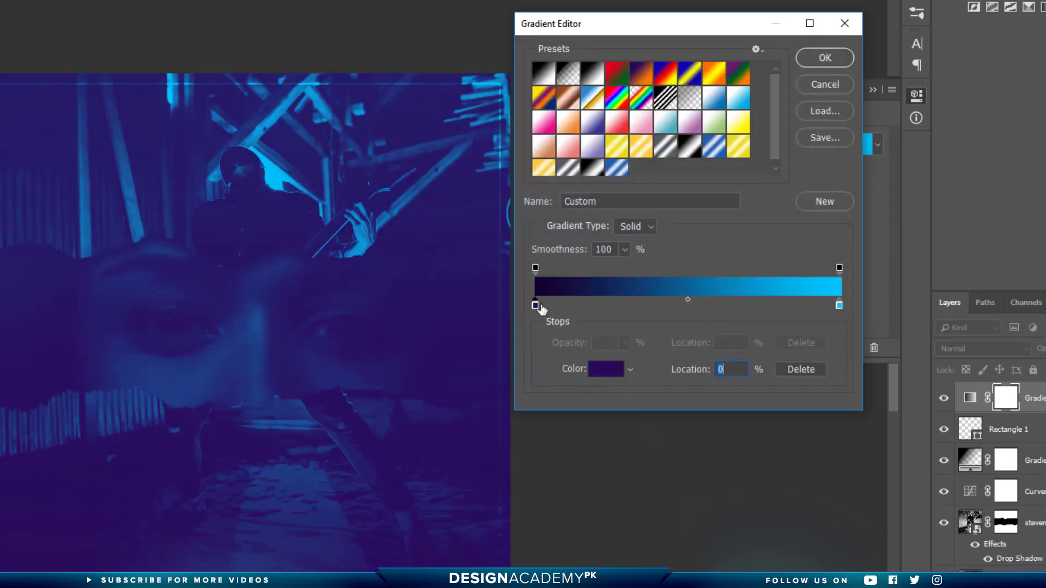
double_click(535, 305)
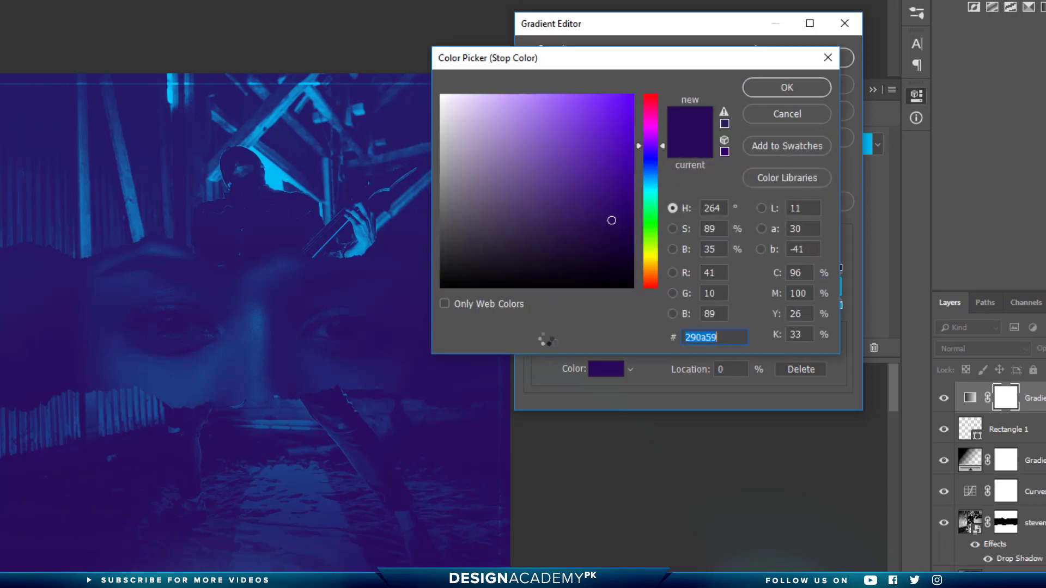
drag(617, 245, 644, 262)
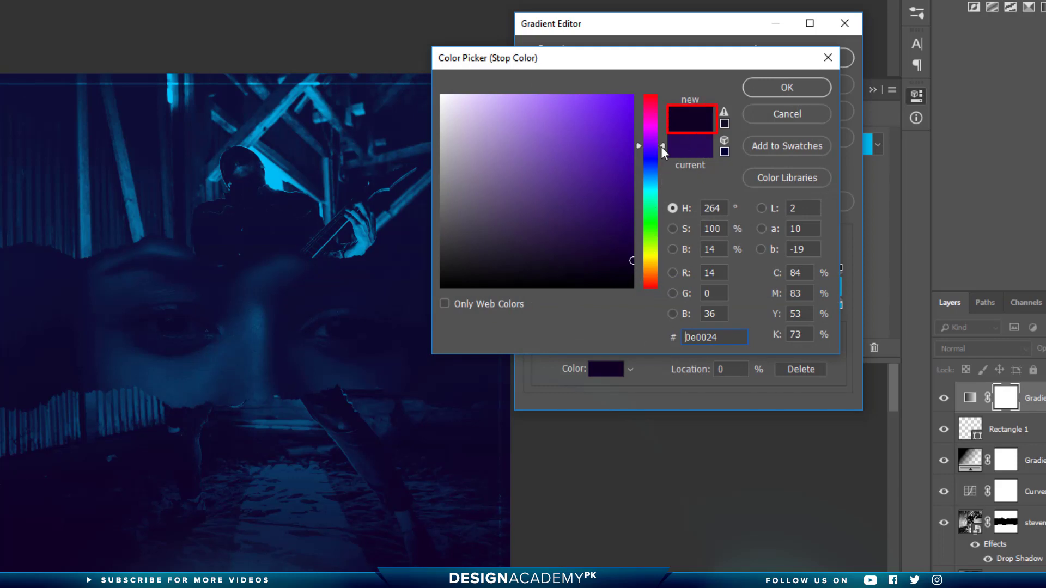
drag(662, 146, 663, 149)
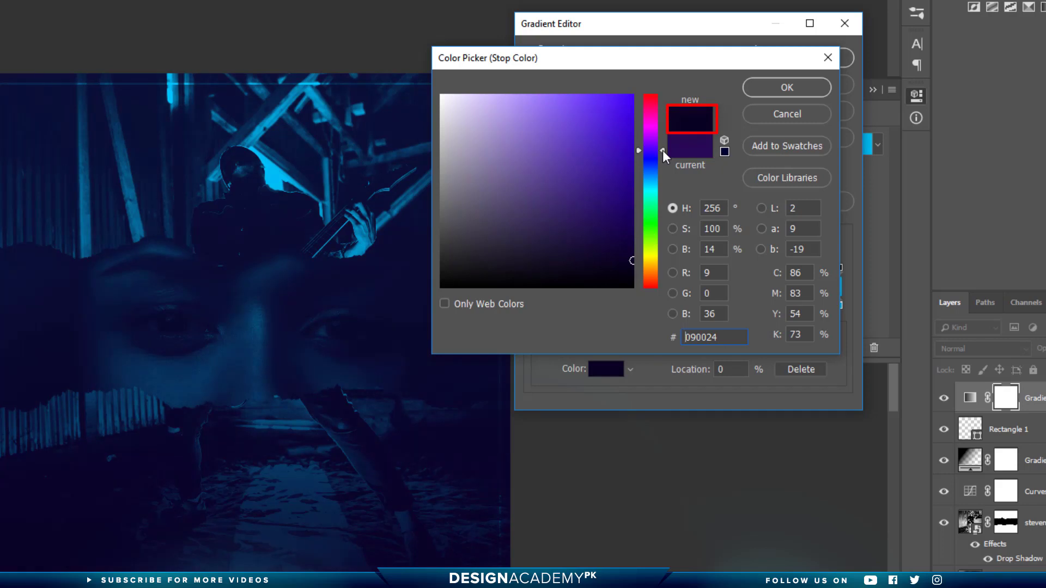
drag(663, 149, 657, 145)
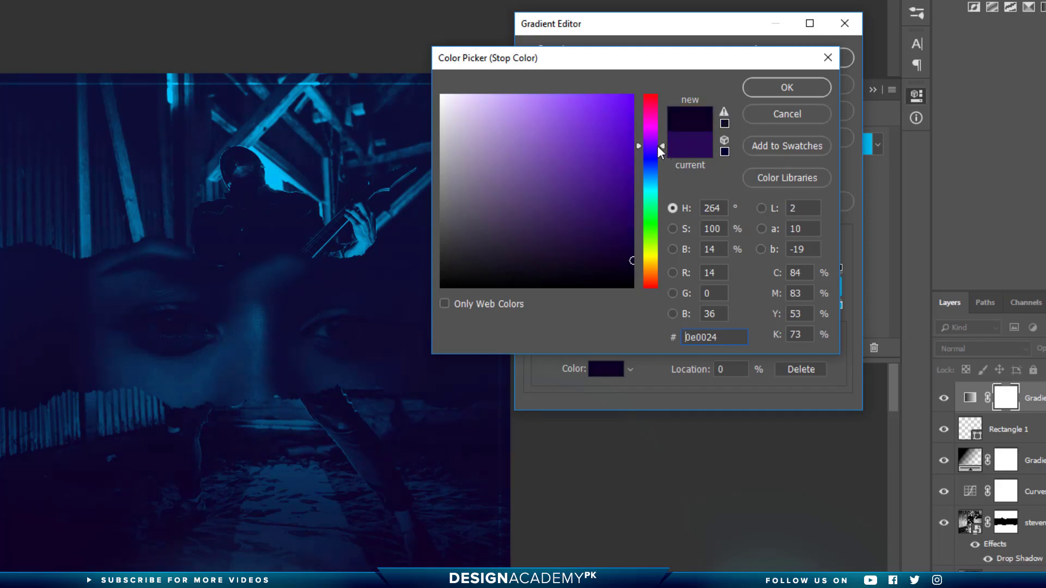
click(801, 93)
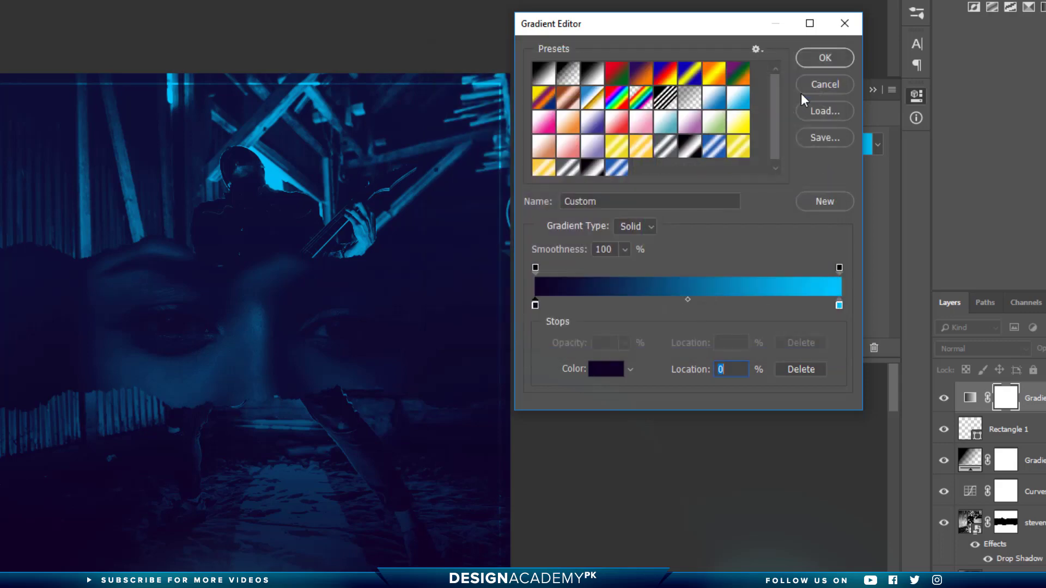
click(825, 59)
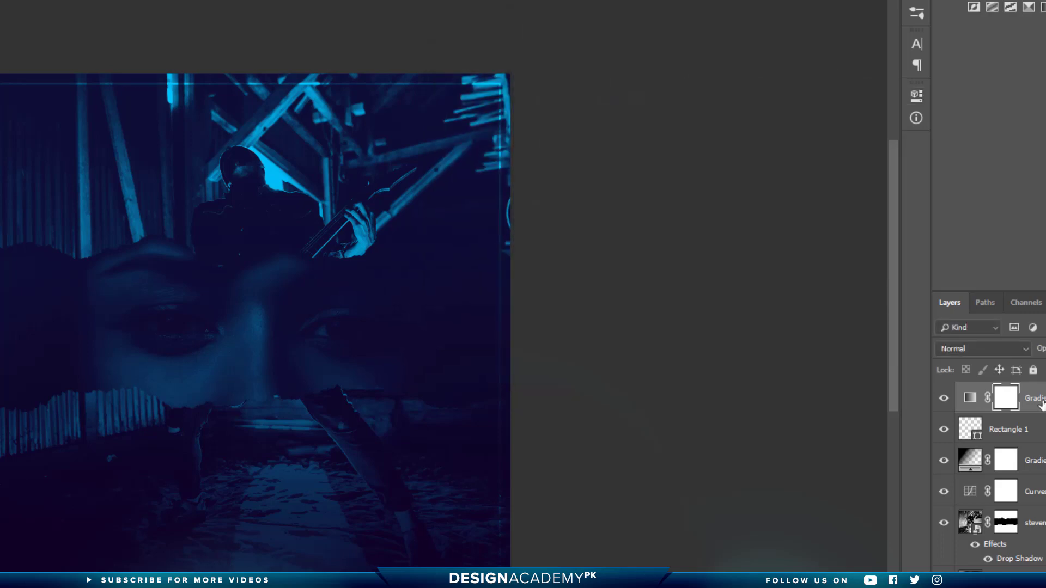
Step: Set the Gradient Map layer's blend mode to Color
click(911, 305)
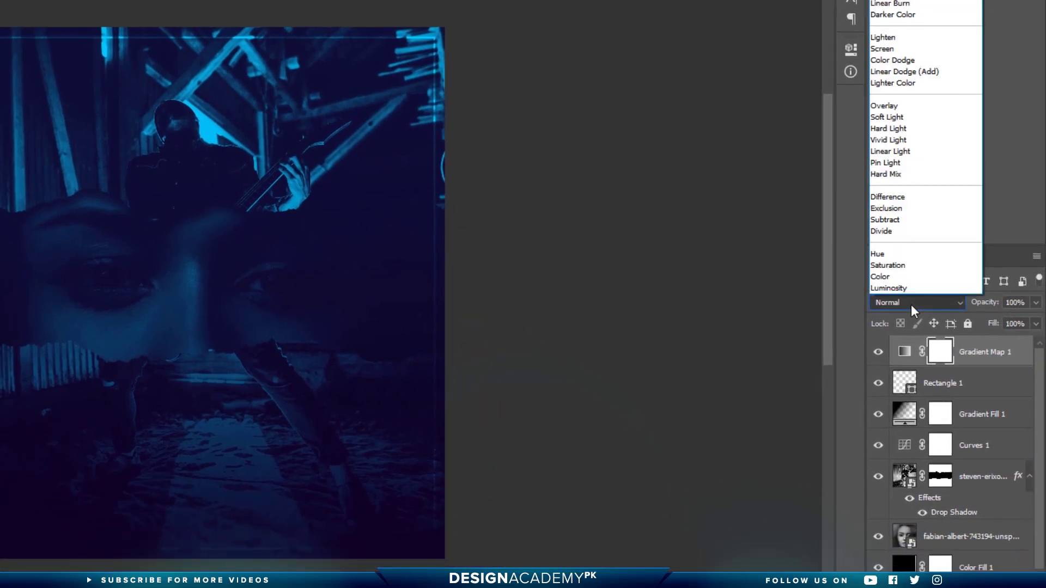
click(888, 280)
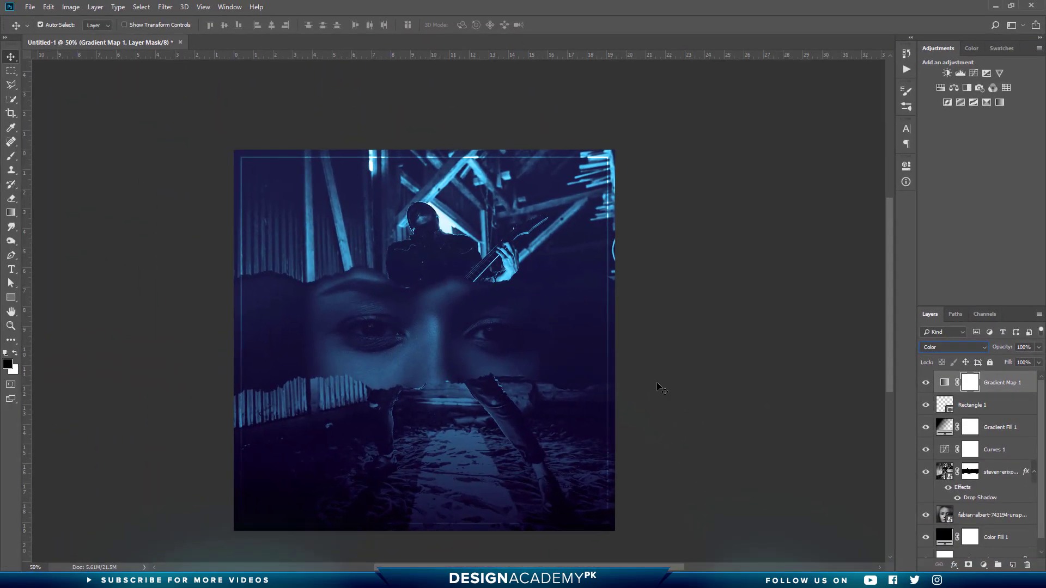
Step: Add the title text TORN over the lower part of the image below the torn strip
click(11, 269)
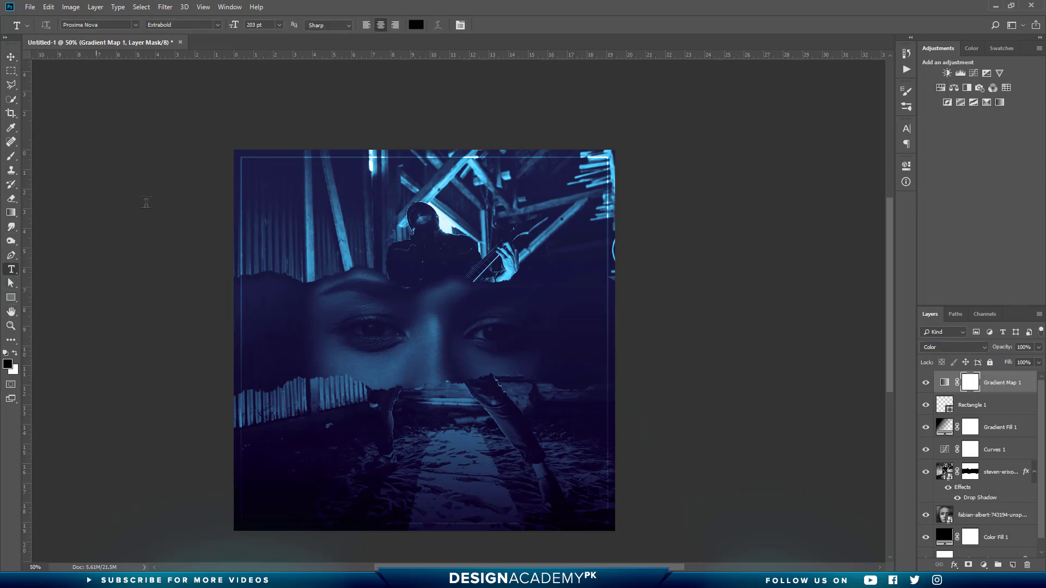
click(376, 464)
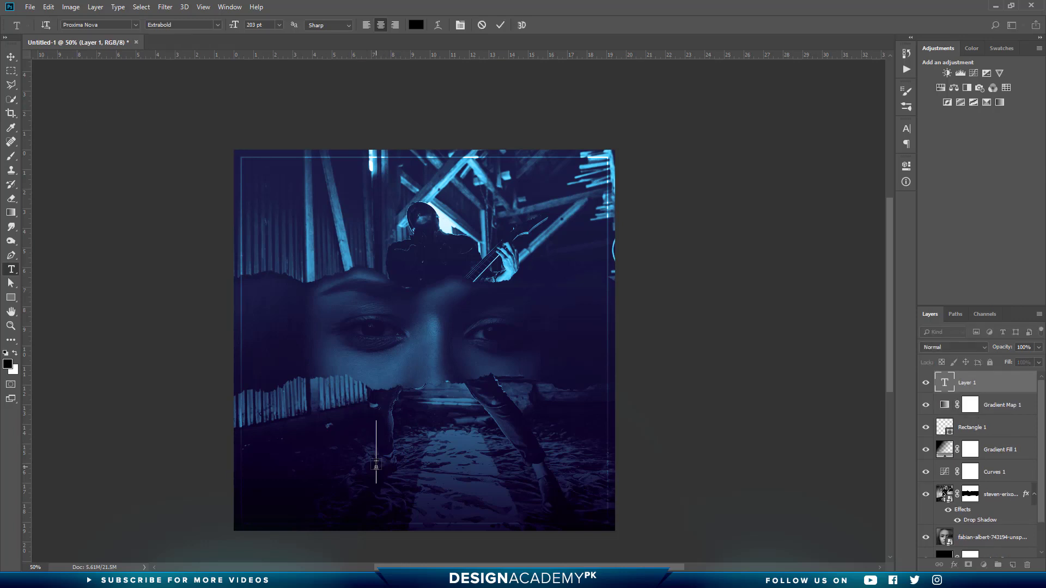
text(TORN)
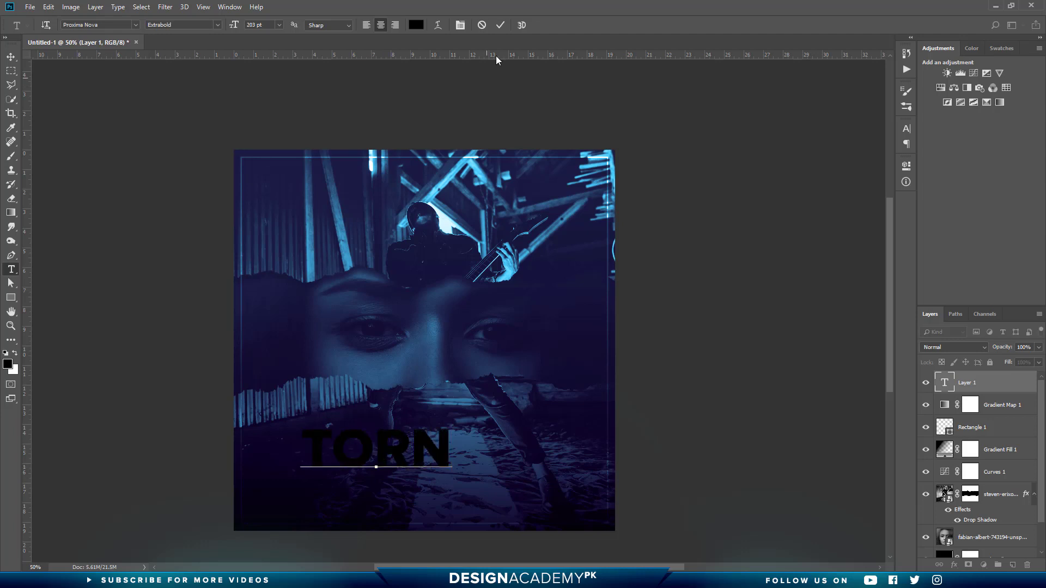
click(500, 25)
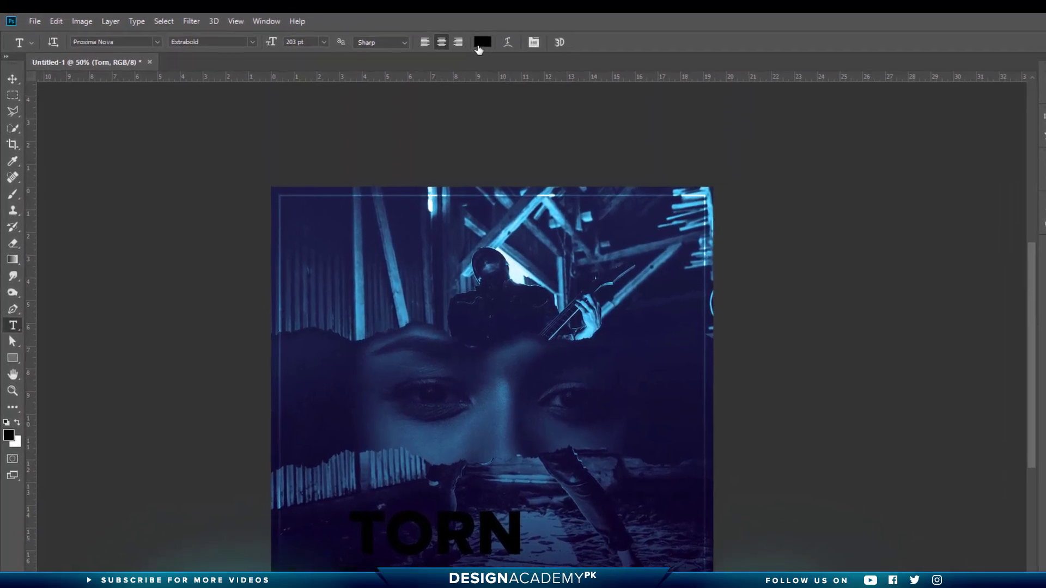
Step: Change the TORN text color to white ffffff and its font to Road Rage
click(420, 25)
drag(583, 200, 545, 151)
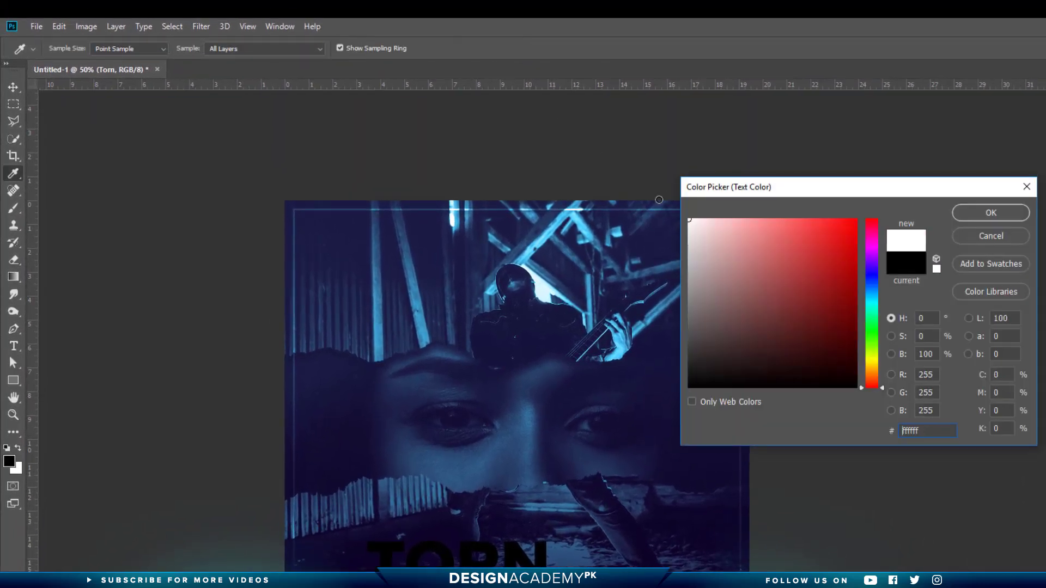
click(976, 215)
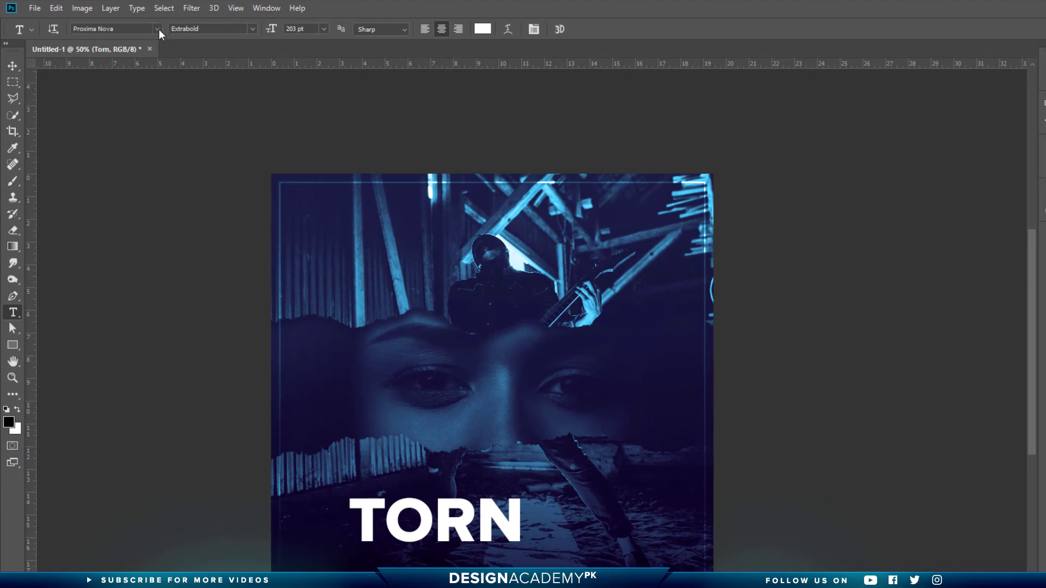
click(158, 28)
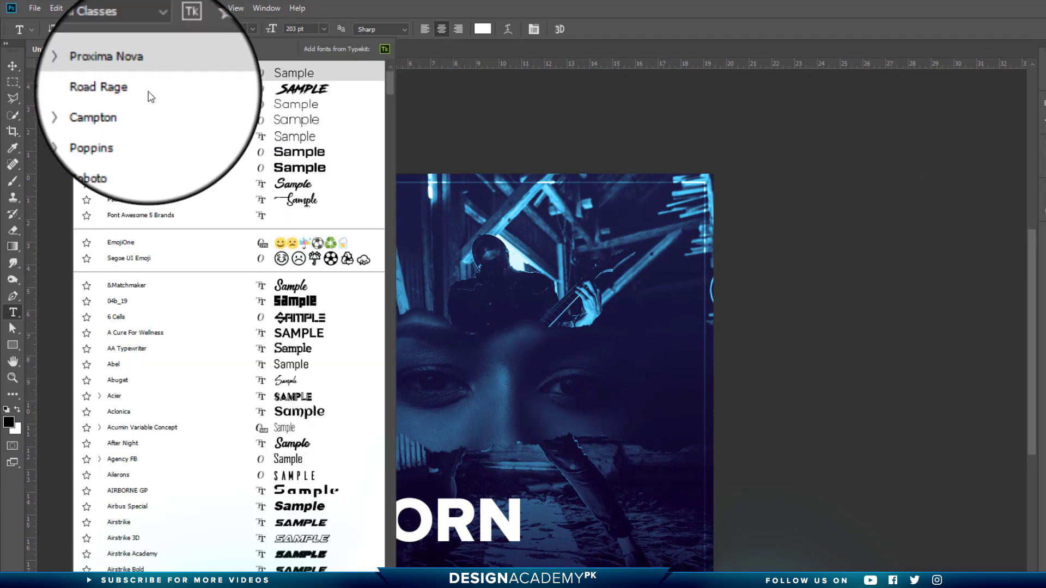
click(123, 89)
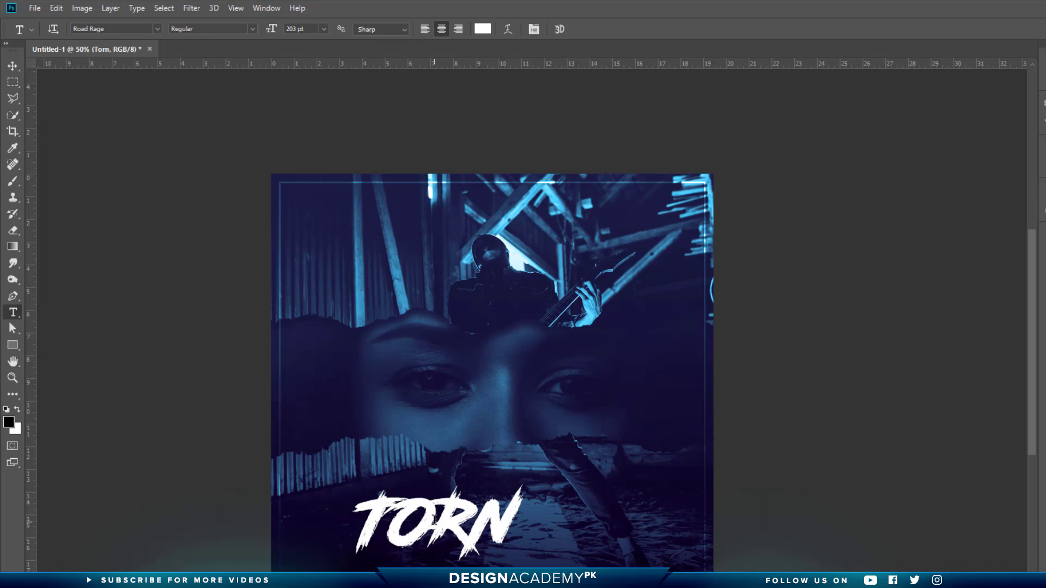
Step: Insert a "<" character between the O and R of the title to add the font's brush-stroke underline
click(434, 522)
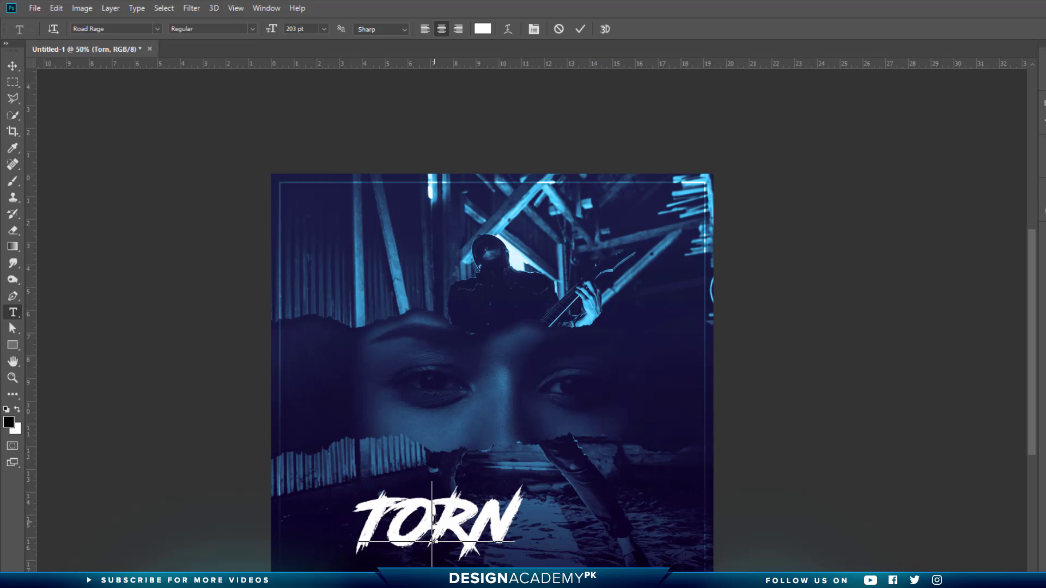
text(_)
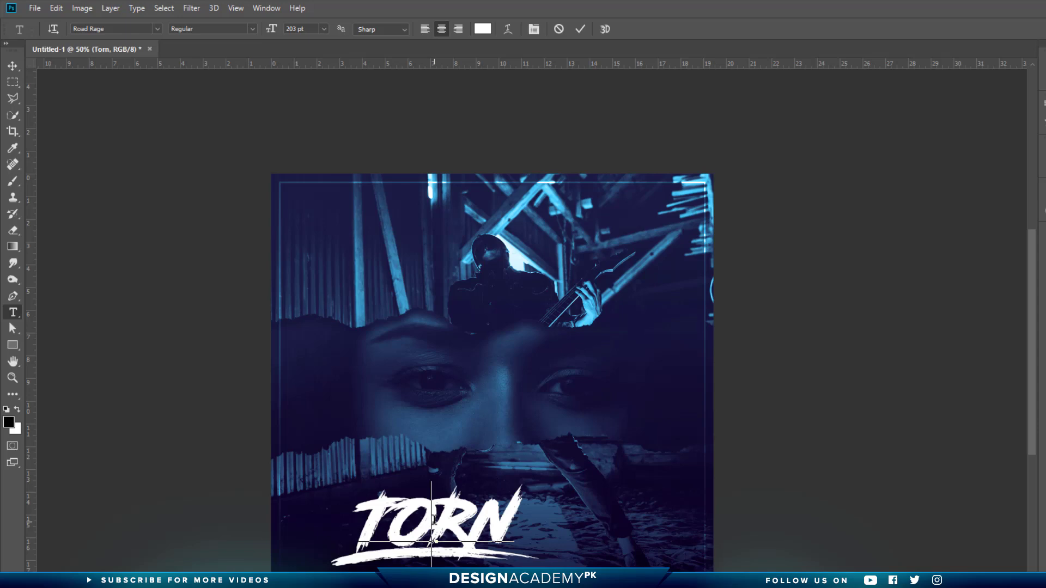
click(580, 31)
Step: Set the title's font size to 250 pt and center the text horizontally in the lower part of the image
click(274, 31)
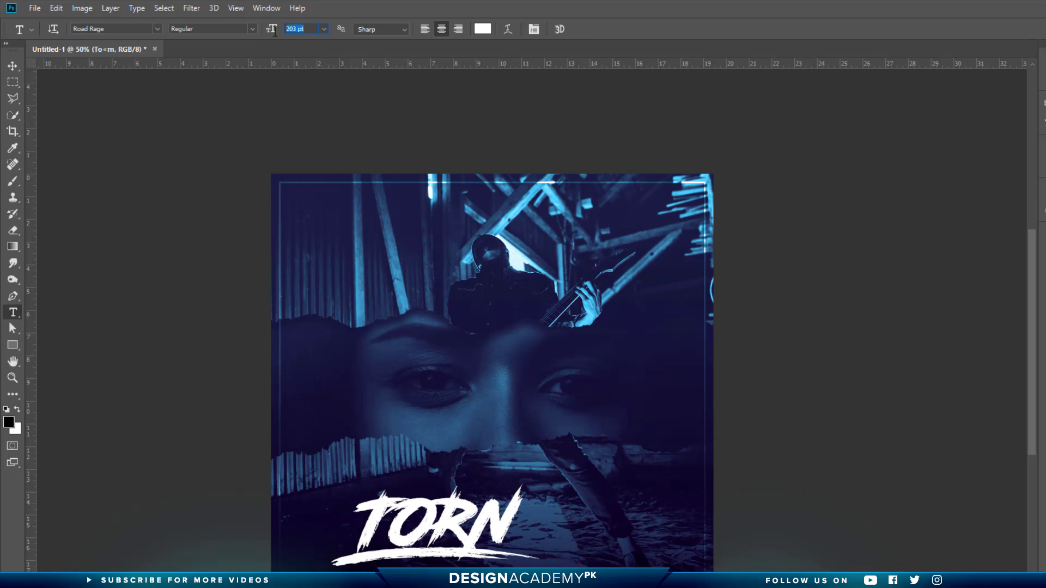
text(250)
key(Return)
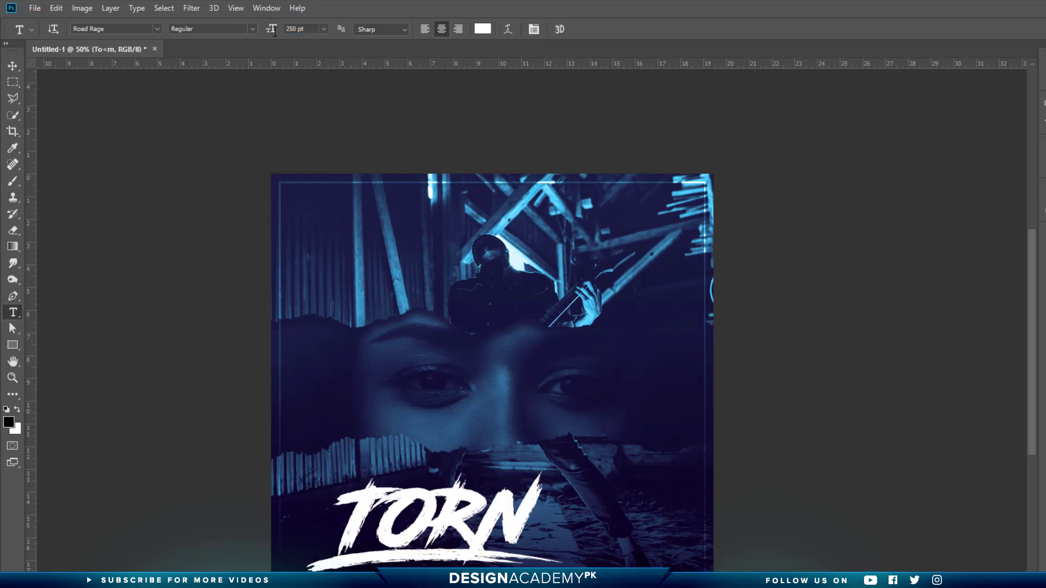
click(12, 66)
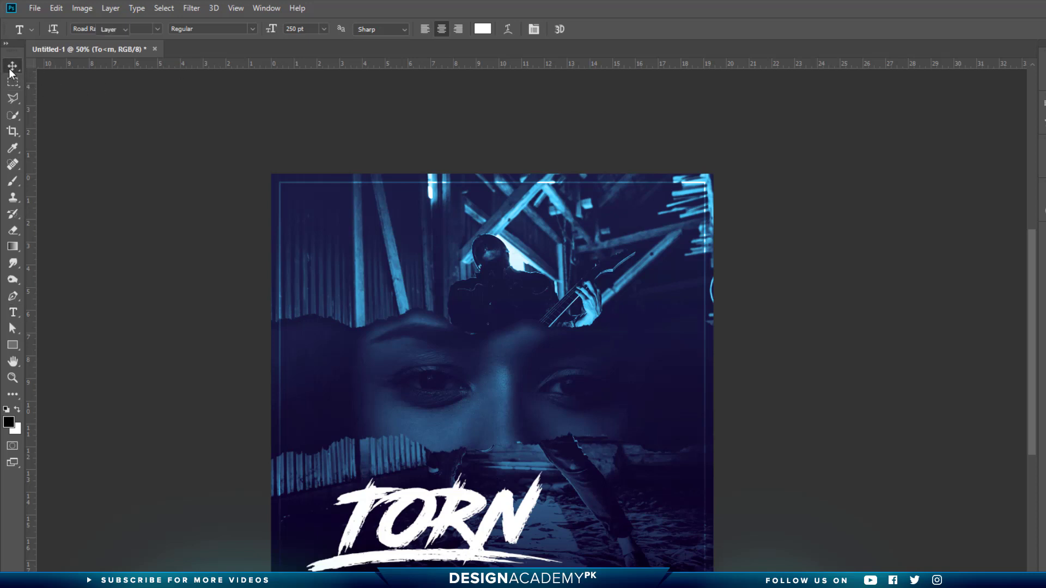
drag(452, 520, 512, 517)
drag(461, 466, 458, 465)
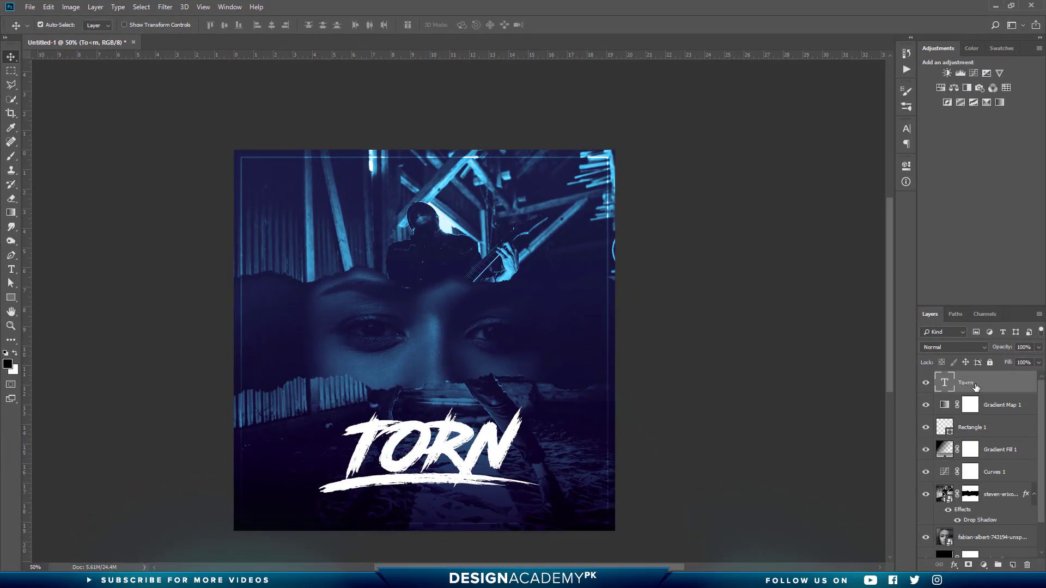
Step: Add a drop shadow to the title text layer with its opacity set to 91%
right_click(975, 387)
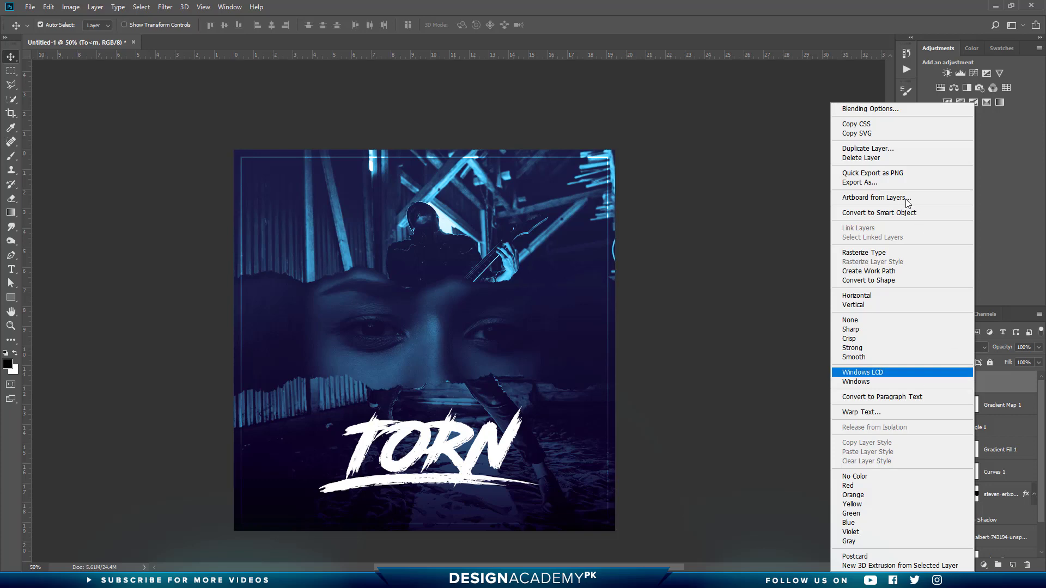
click(862, 109)
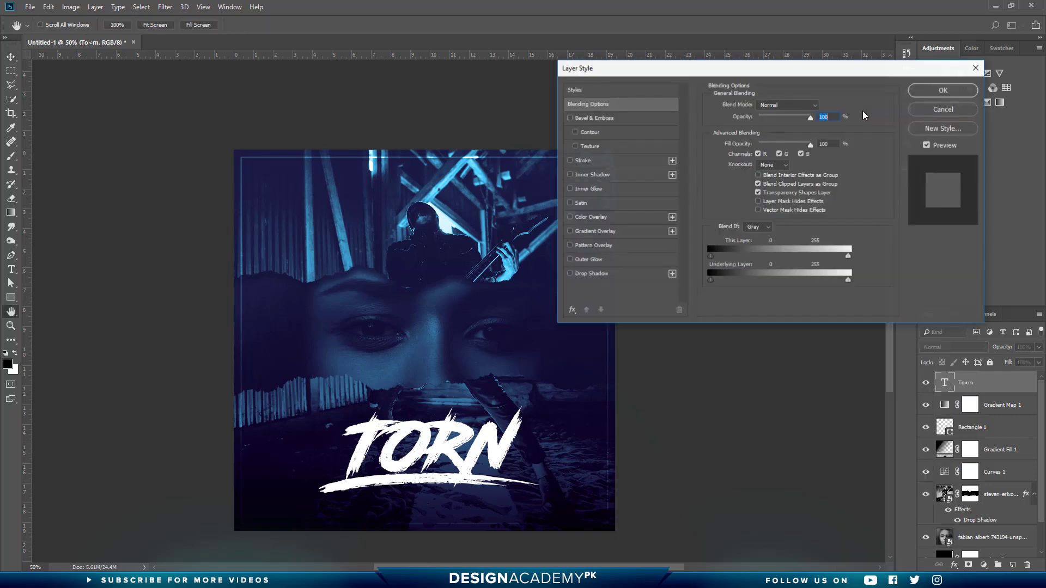
click(602, 276)
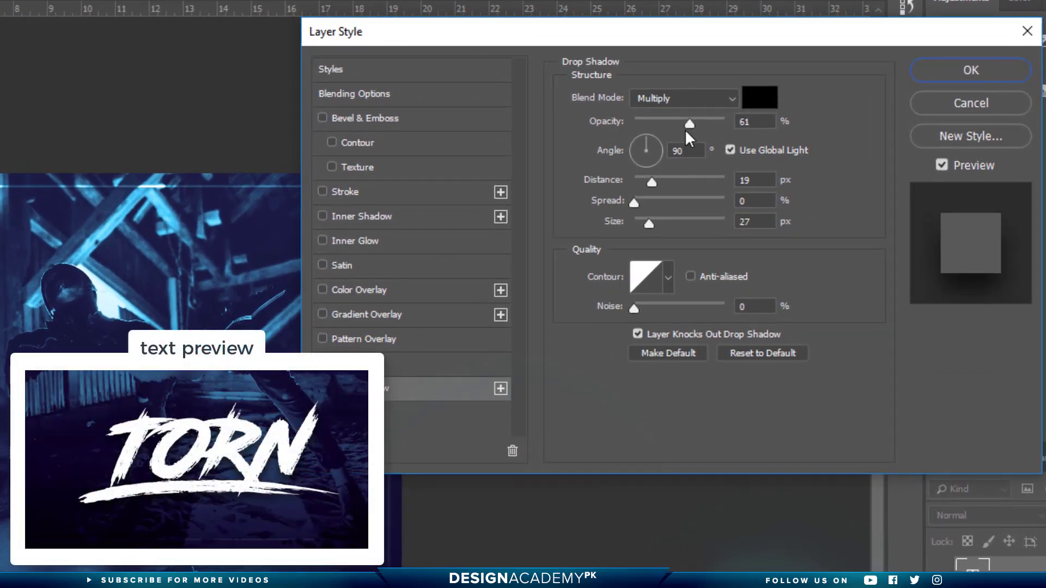
drag(691, 123, 716, 122)
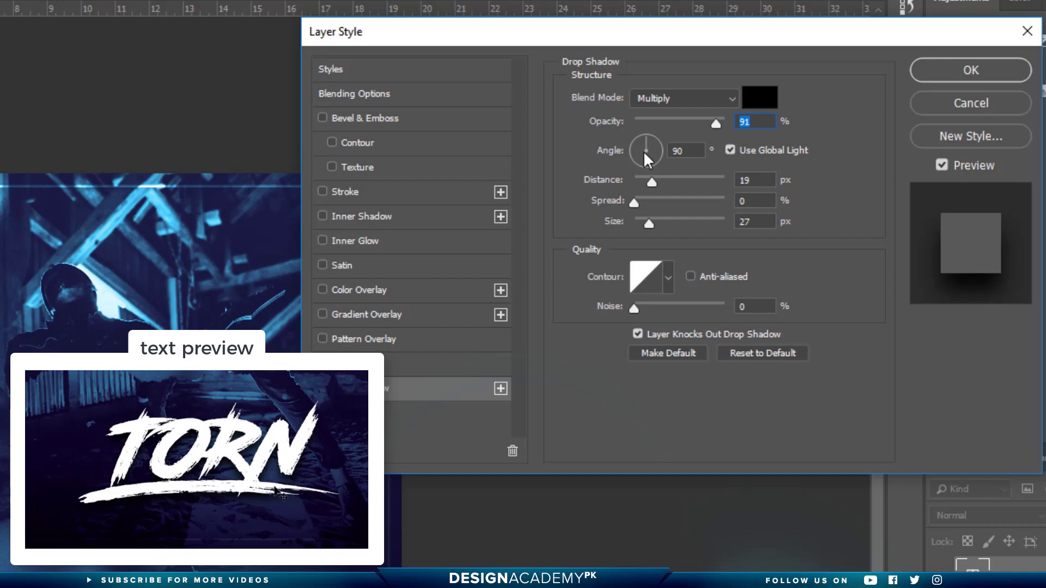
Step: Set the title's drop shadow to Overlay blend mode with a 28 px distance and apply the layer style
click(655, 93)
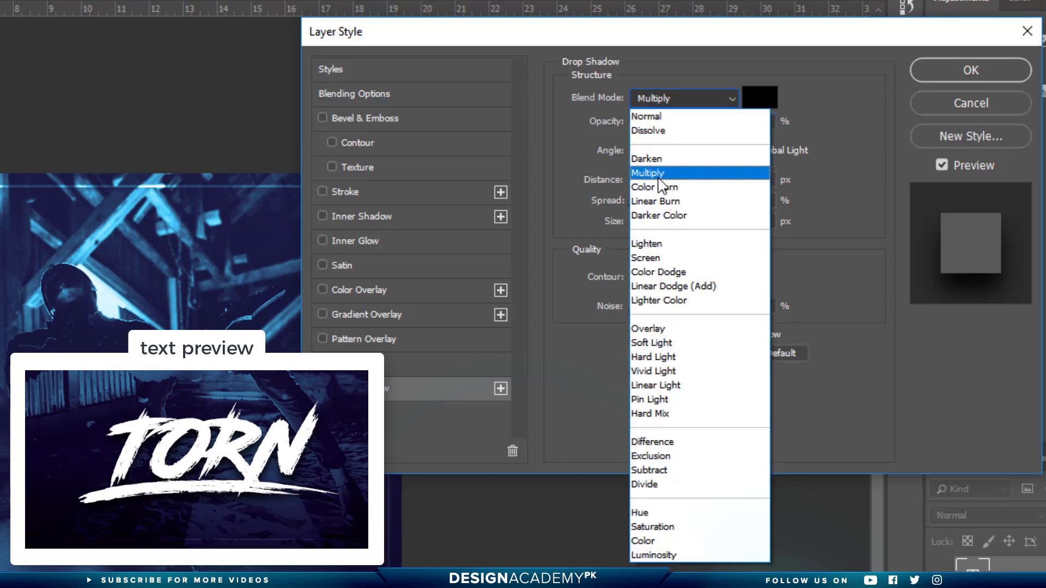
click(659, 329)
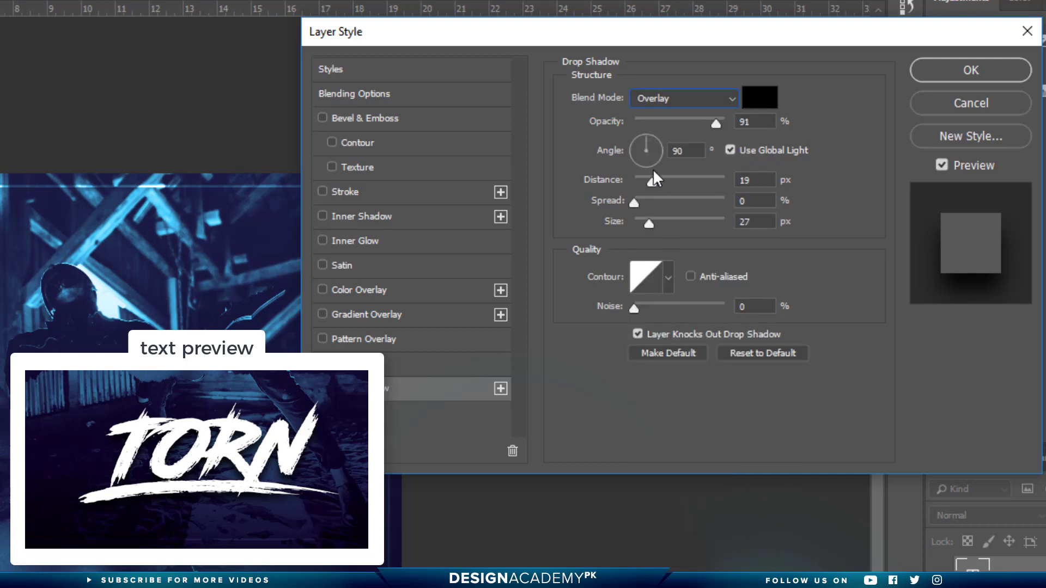
drag(649, 181, 660, 181)
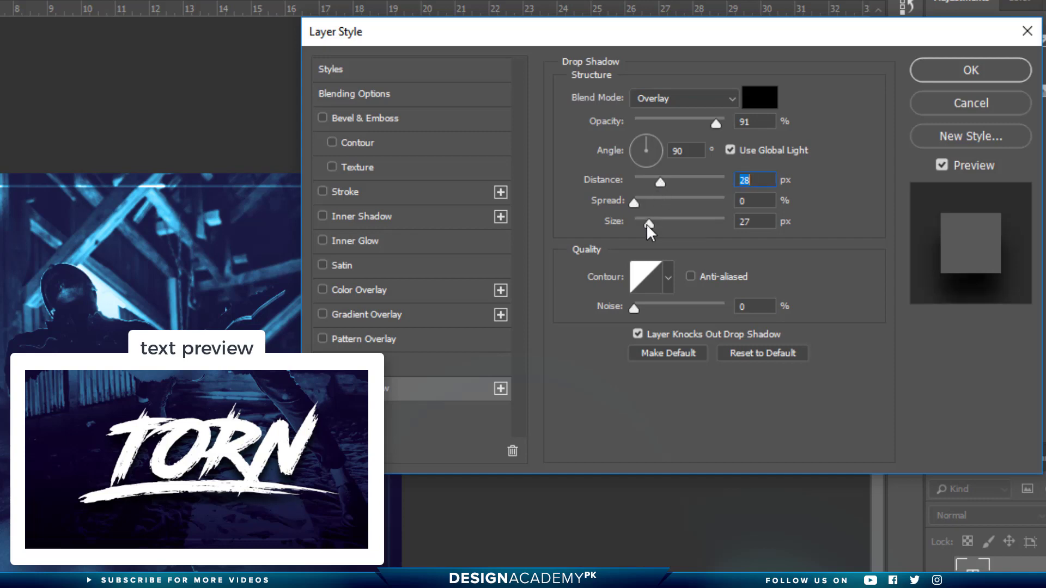
drag(646, 224, 649, 217)
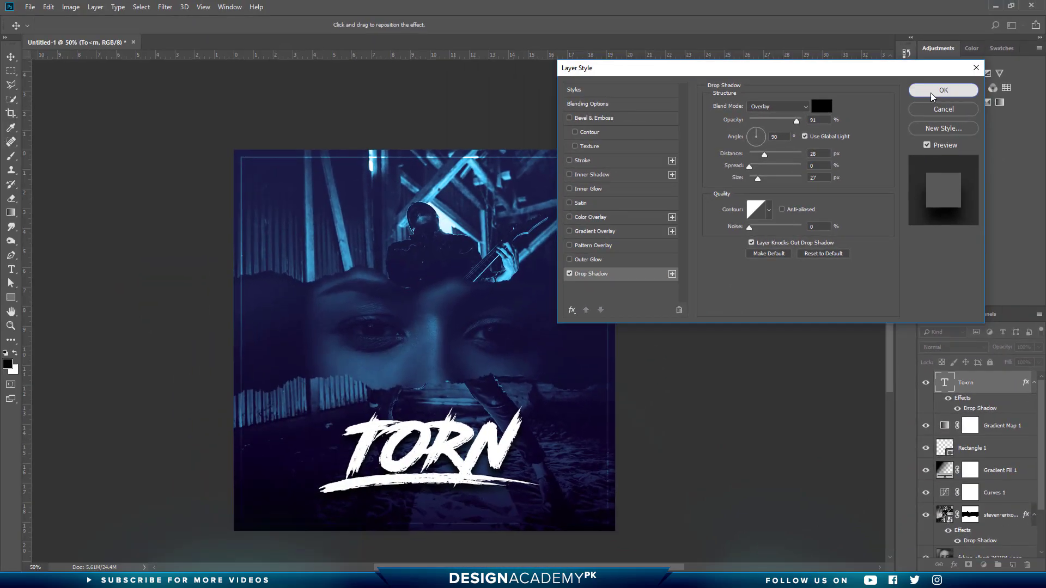
key(Return)
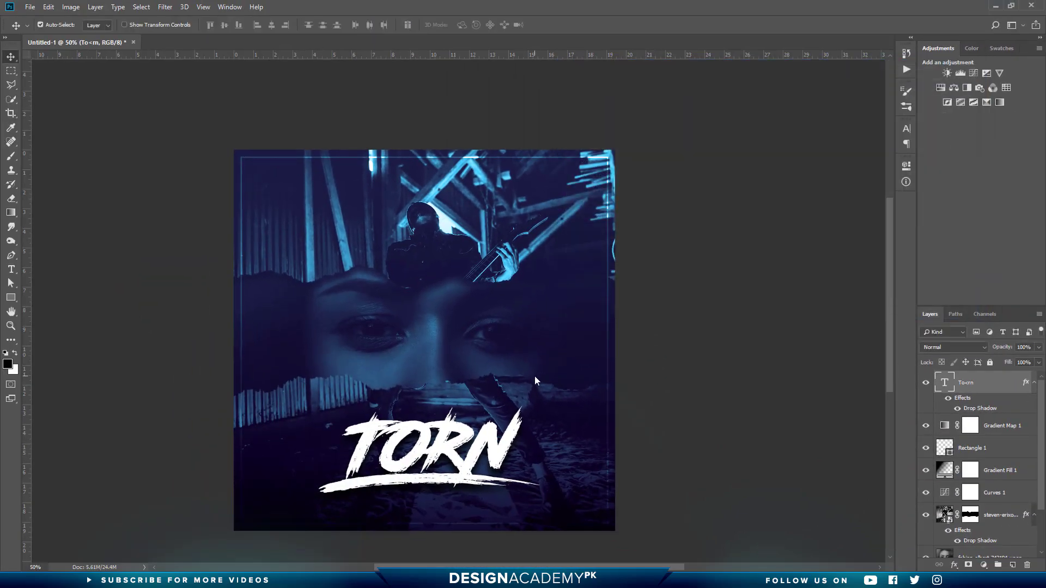